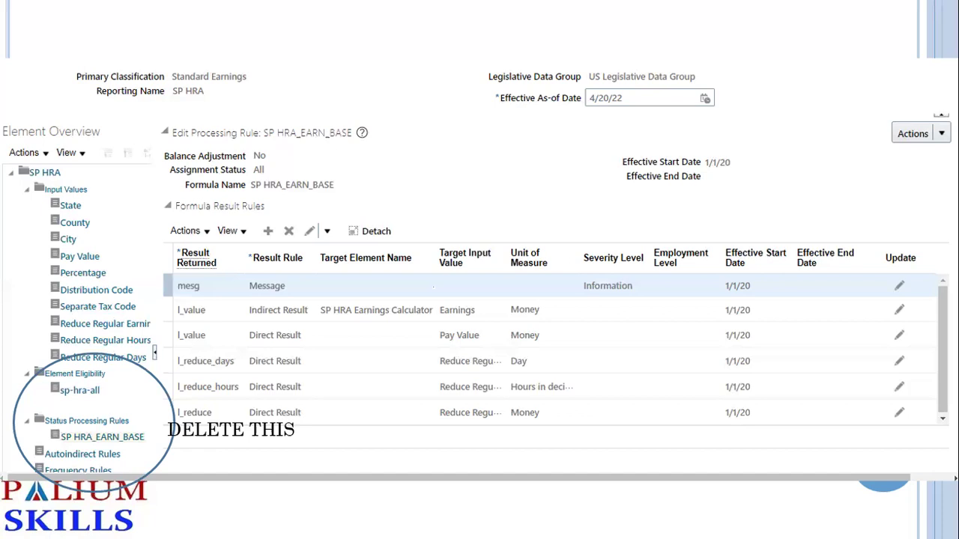
- Present slide 61 on the SP_HRA_CALC processing rule, go back to the Status Processing Rule slide and end the slide show
{"action": "key", "text": "Escape"}
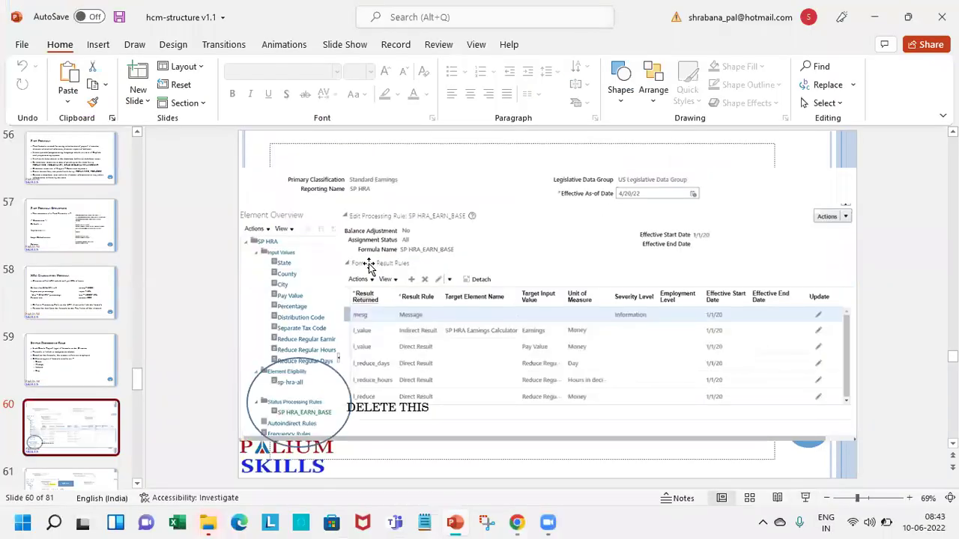
{"action": "left_click", "coordinate": [86, 481]}
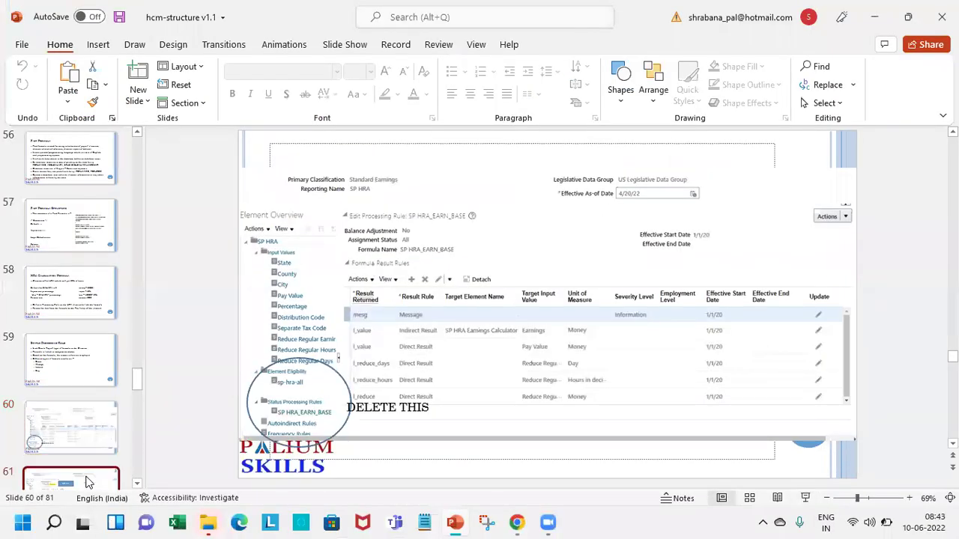
{"action": "left_click", "coordinate": [806, 499]}
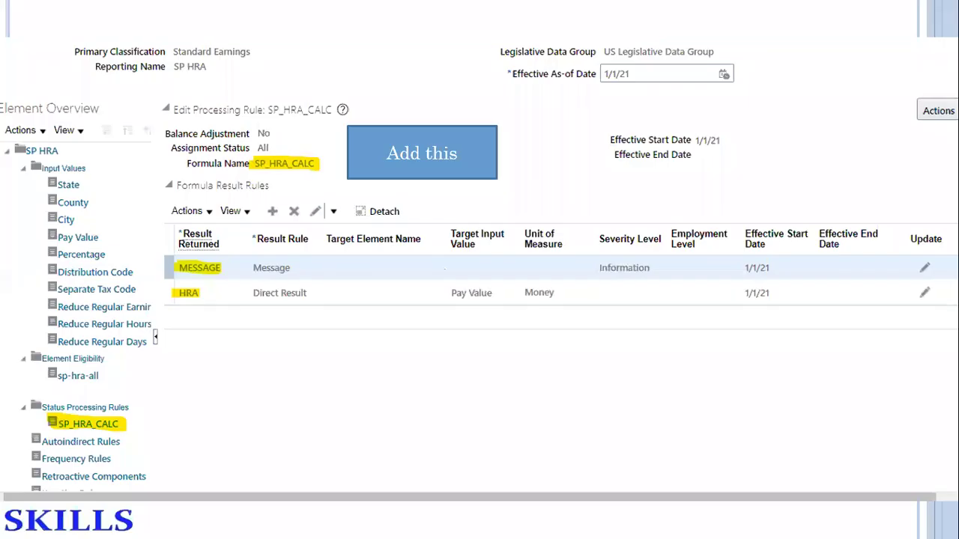
{"action": "key", "text": "Left"}
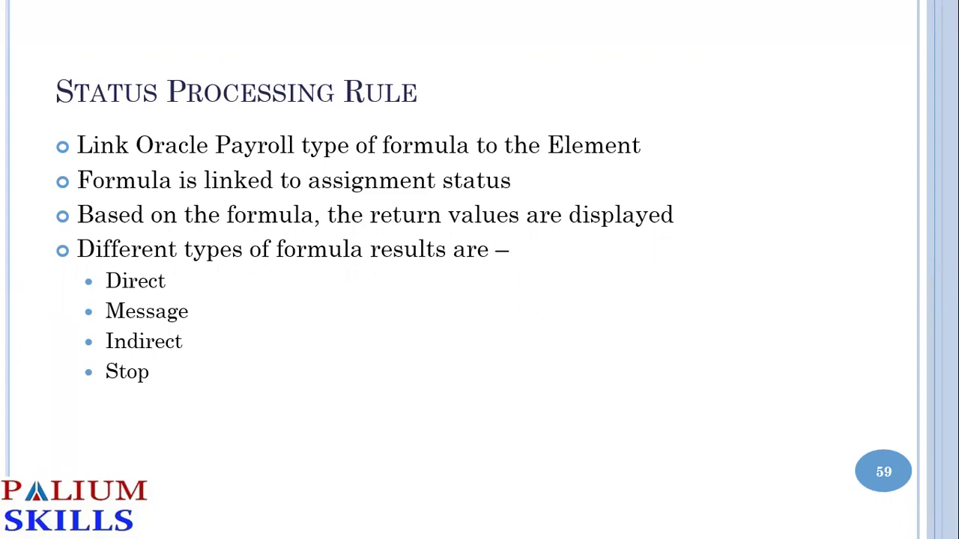
{"action": "key", "text": "Escape"}
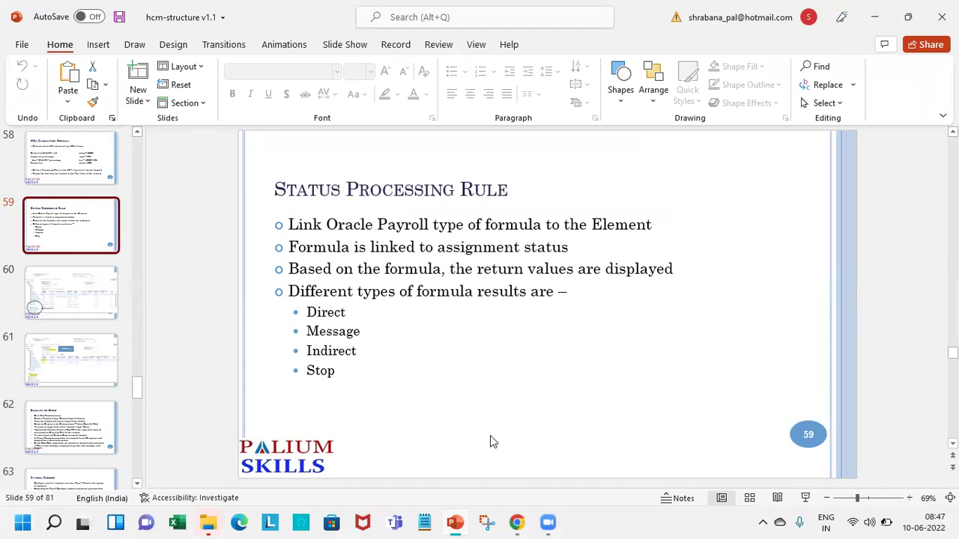
- Switch to Oracle Fusion Cloud Applications in Chrome and open the Elements page from the My Client Groups quick actions
{"action": "mouse_move", "coordinate": [517, 522]}
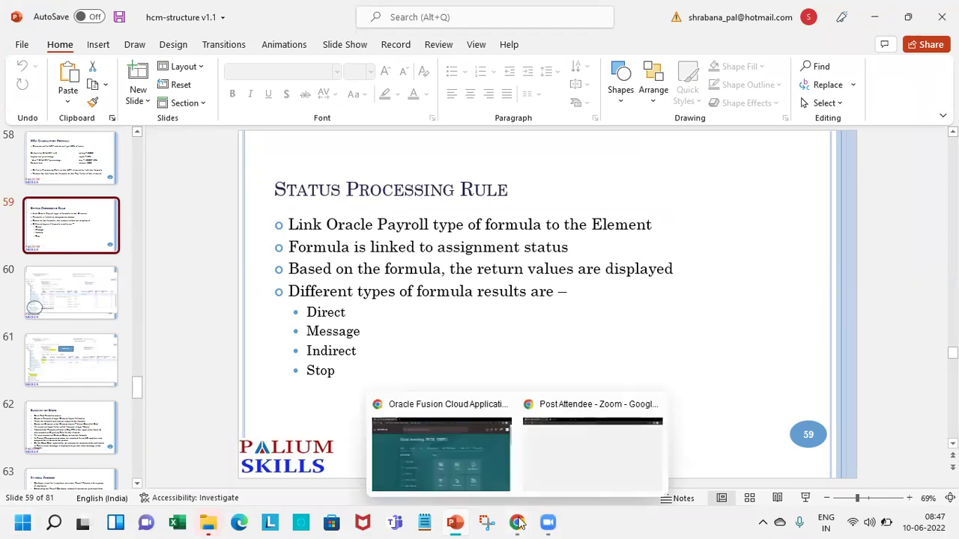
{"action": "left_click", "coordinate": [430, 466]}
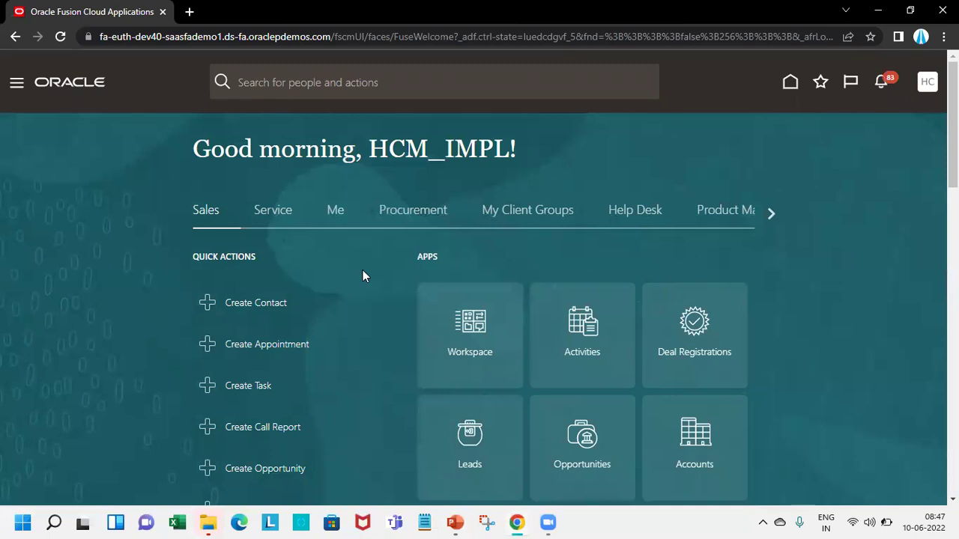
{"action": "left_click", "coordinate": [507, 209]}
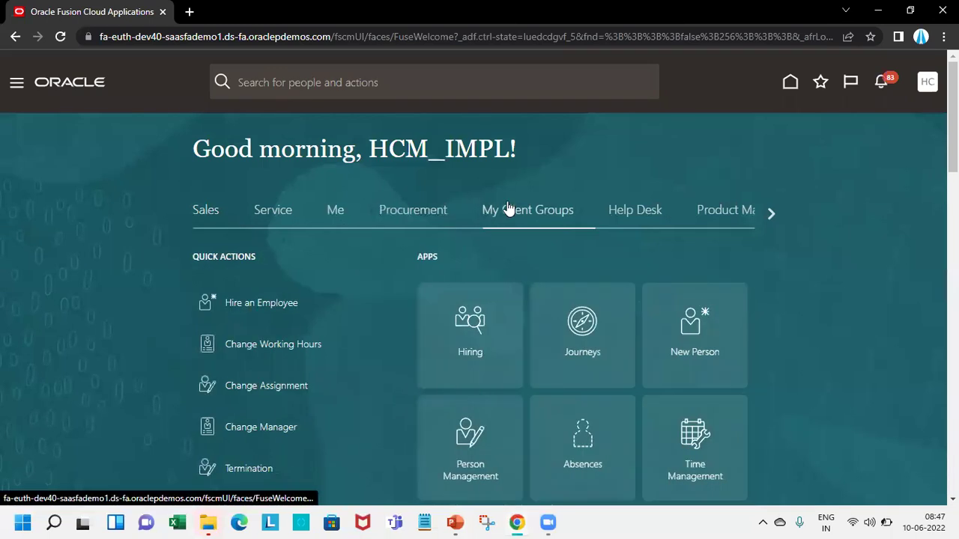
{"action": "scroll", "coordinate": [479, 300], "scroll_direction": "down", "scroll_amount": 5}
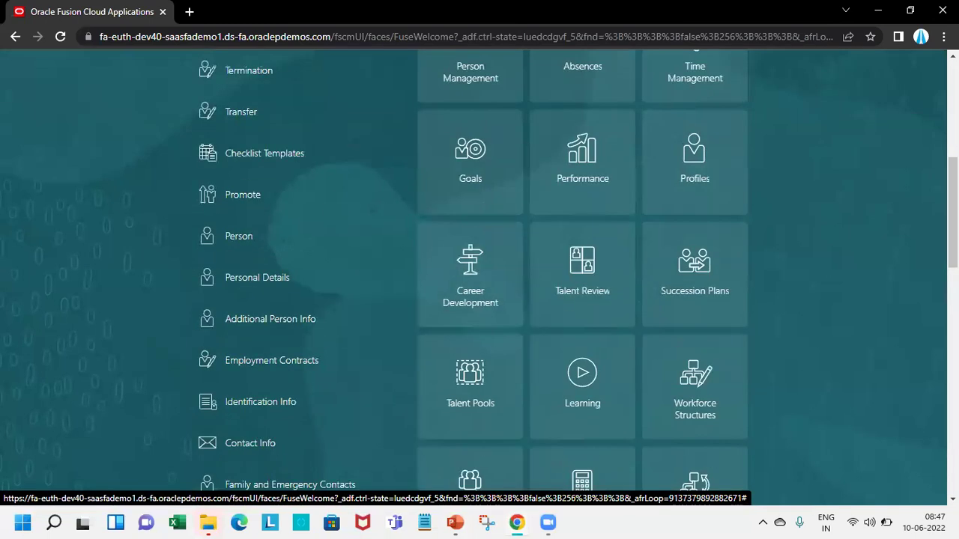
{"action": "scroll", "coordinate": [471, 318], "scroll_direction": "down", "scroll_amount": 5}
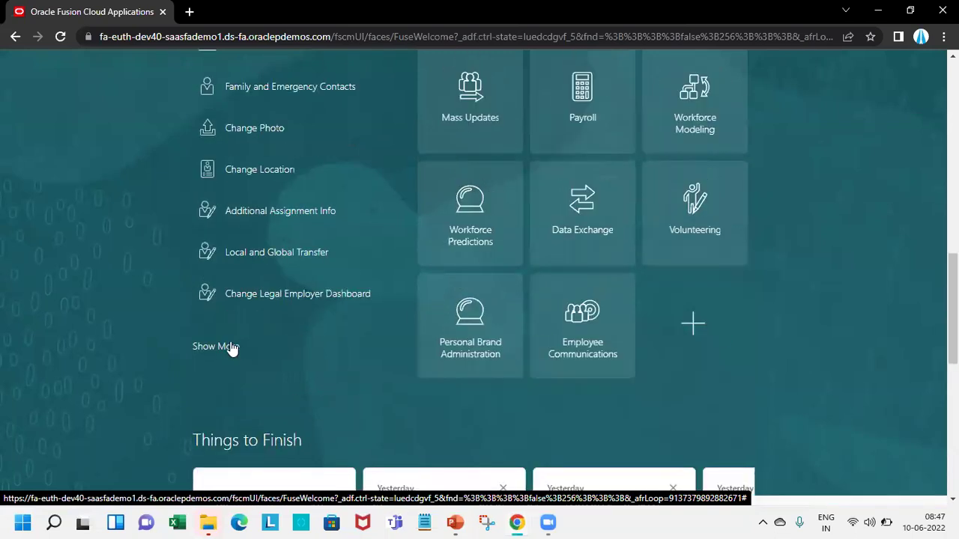
{"action": "left_click", "coordinate": [227, 347]}
{"action": "key", "text": "ctrl+f"}
{"action": "type", "text": "Element"}
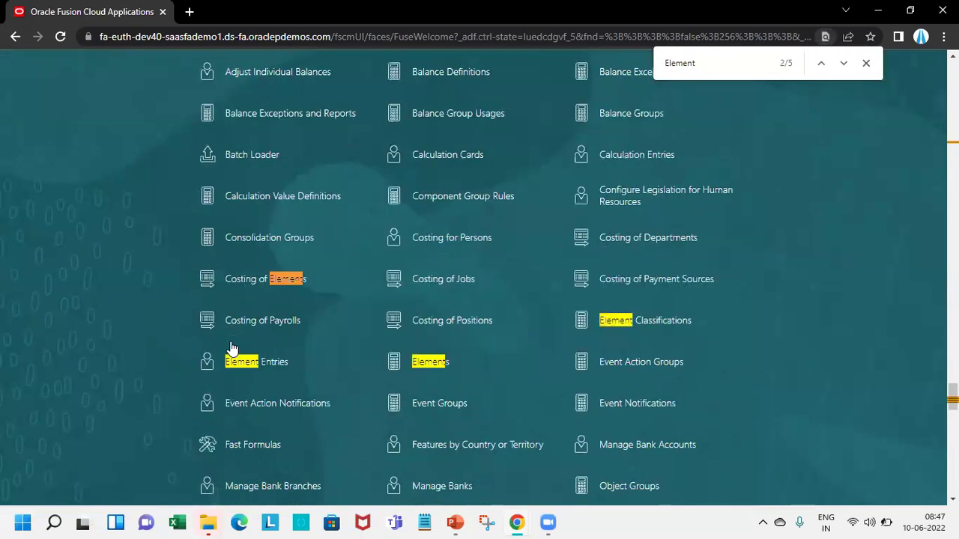
{"action": "left_click", "coordinate": [429, 362]}
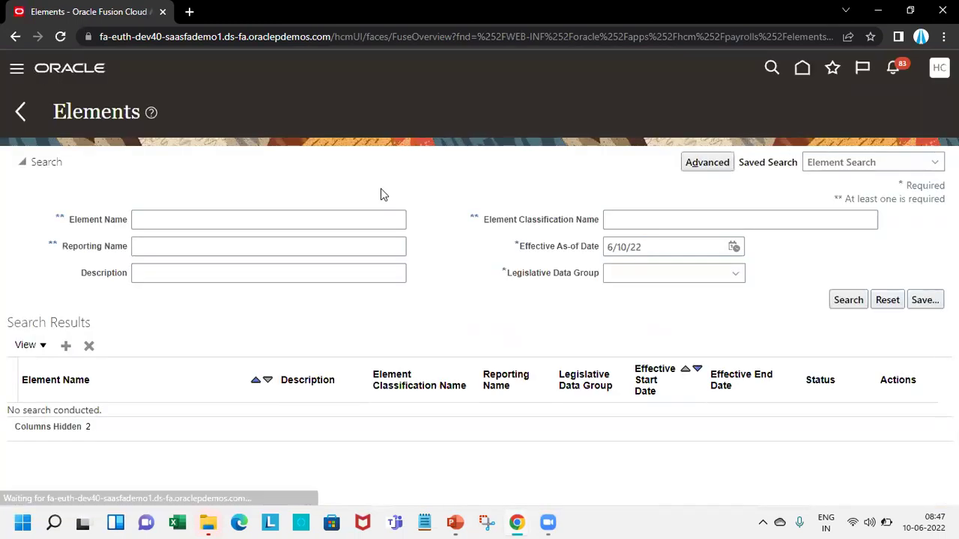
- Search for elements named SP HRA in the US Legislative Data Group
{"action": "left_click", "coordinate": [320, 215]}
{"action": "type", "text": "SP"}
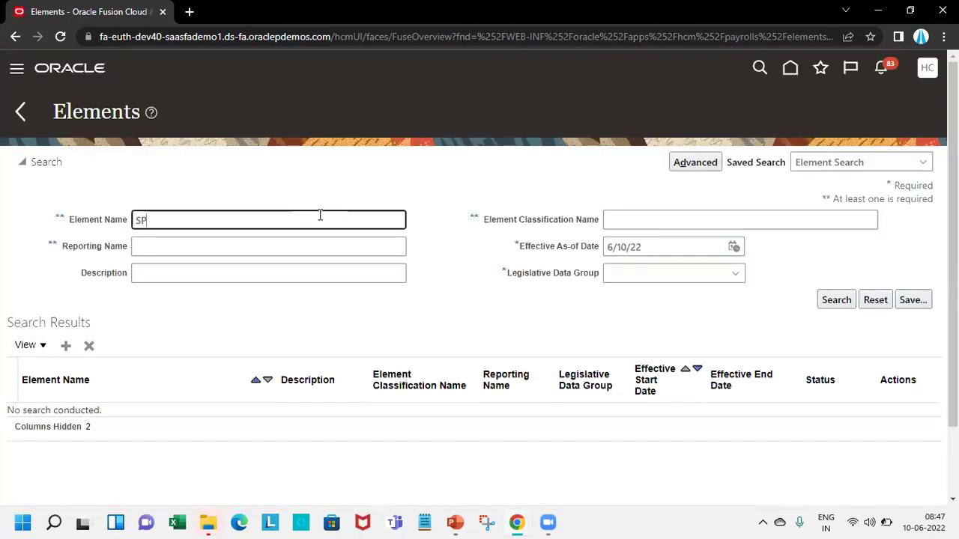
{"action": "type", "text": " HRA"}
{"action": "key", "text": "Return"}
{"action": "key", "text": "Down"}
{"action": "key", "text": "alt+Down"}
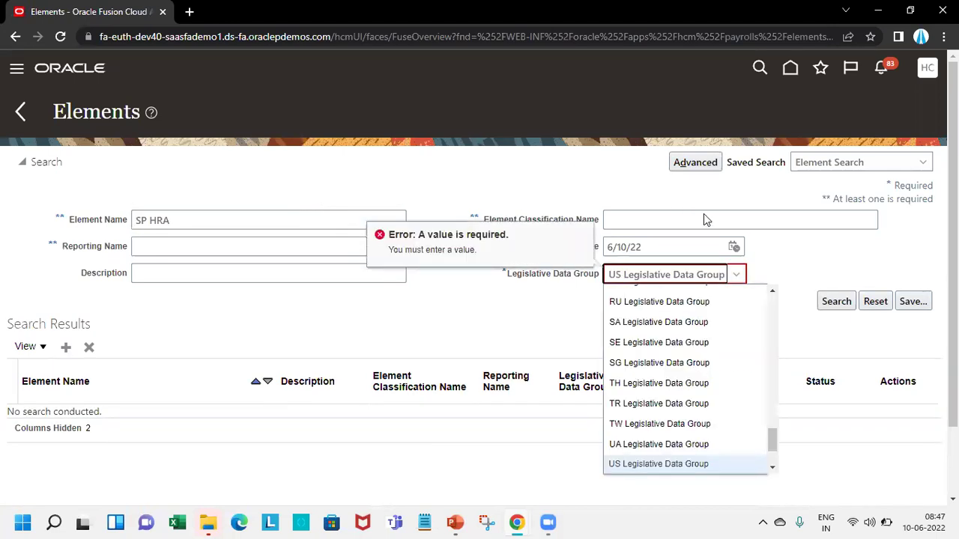
{"action": "left_click", "coordinate": [829, 303]}
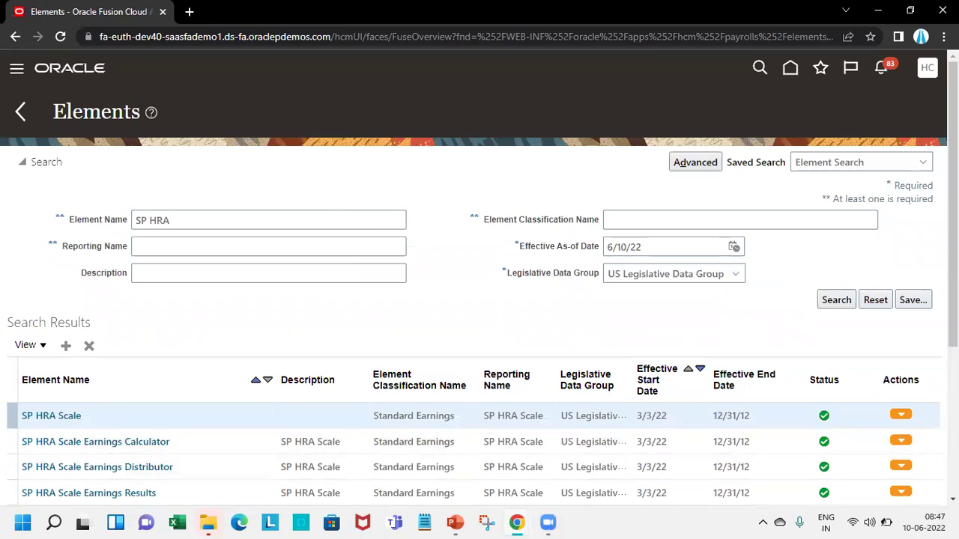
- Open the SP HRA element and display its SP HRA_EARN_BASE status processing rule
{"action": "scroll", "coordinate": [322, 314], "scroll_direction": "down", "scroll_amount": 3}
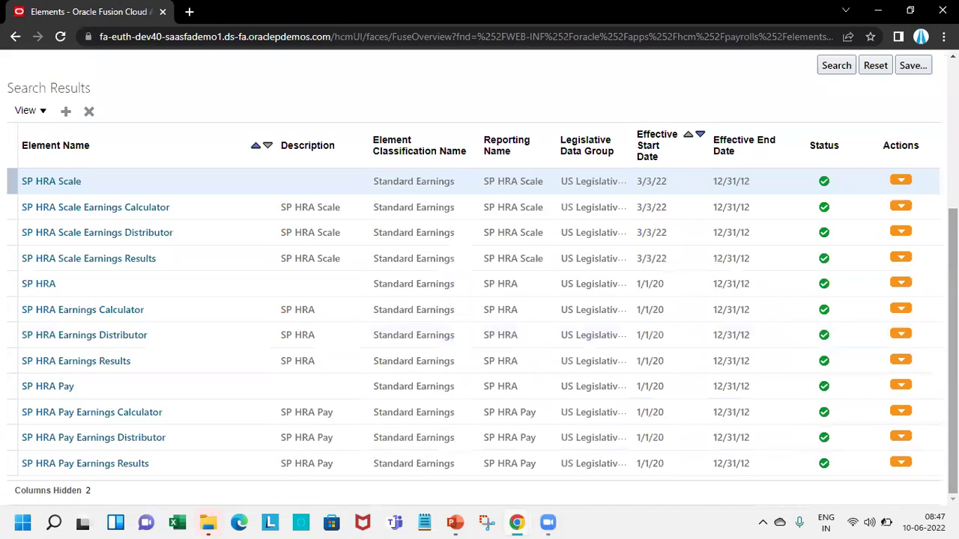
{"action": "left_click", "coordinate": [43, 290]}
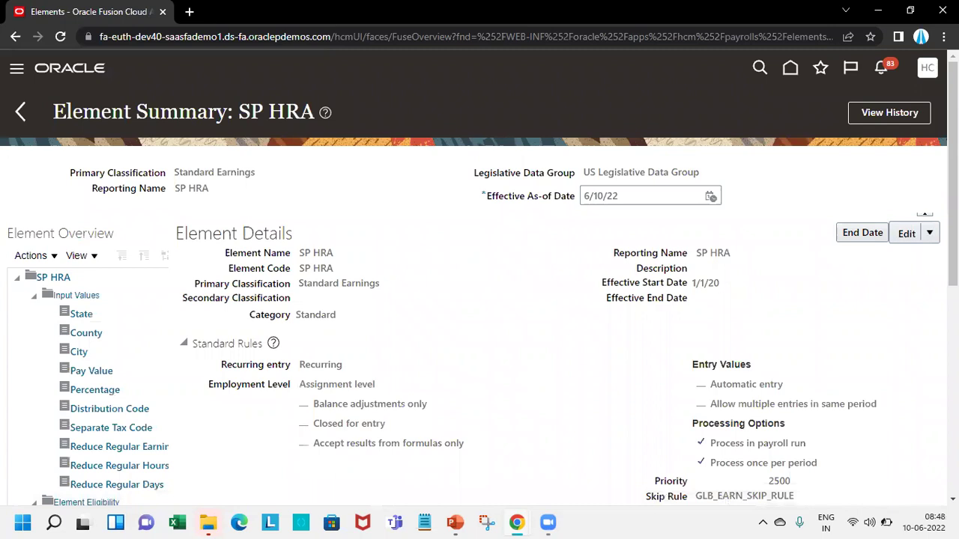
{"action": "scroll", "coordinate": [398, 312], "scroll_direction": "down", "scroll_amount": 5}
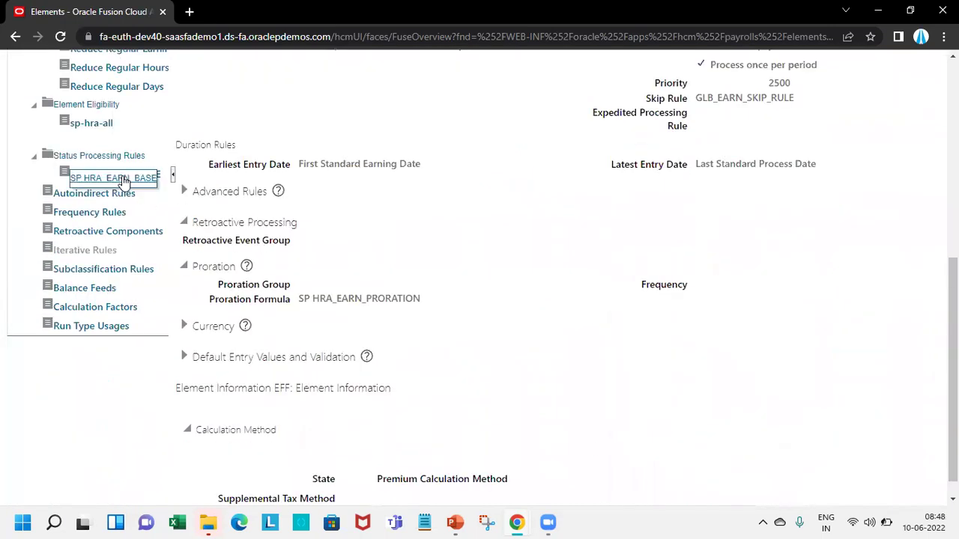
{"action": "left_click", "coordinate": [122, 179]}
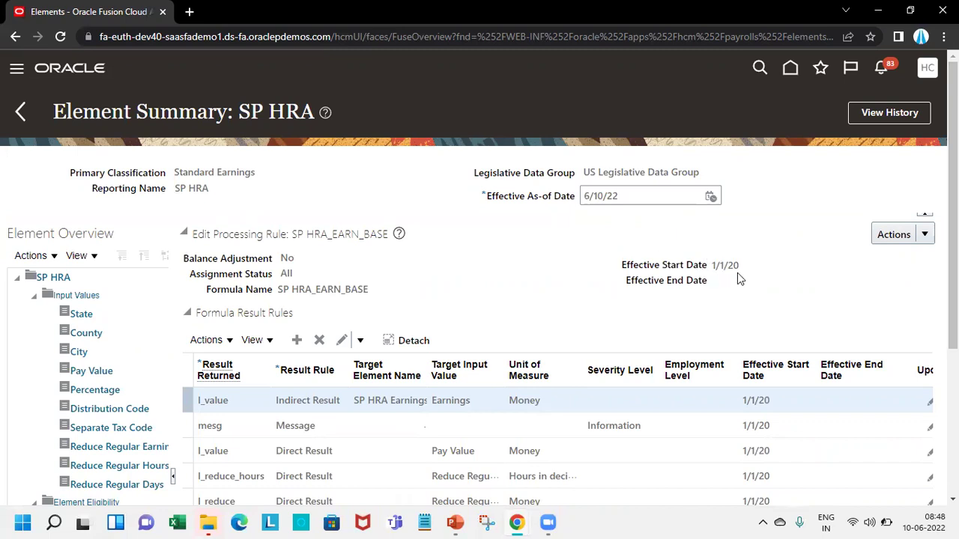
- Set the Effective As-of Date of the SP HRA element summary to 1/1/20
{"action": "left_click", "coordinate": [590, 195]}
{"action": "key", "text": "BackSpace"}
{"action": "type", "text": "1"}
{"action": "key", "text": "Delete"}
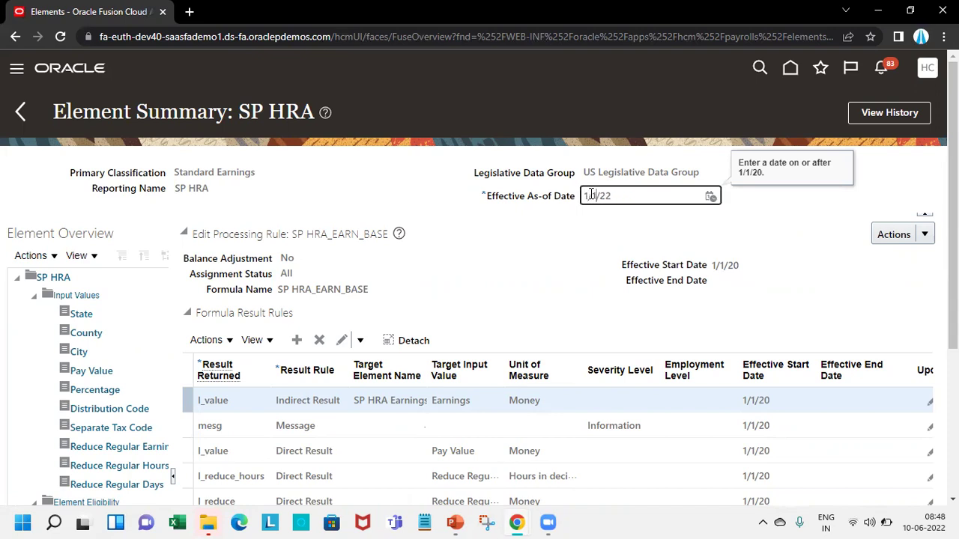
{"action": "key", "text": "Right"}
{"action": "key", "text": "Right"}
{"action": "key", "text": "Right"}
{"action": "key", "text": "BackSpace"}
{"action": "type", "text": "0"}
{"action": "key", "text": "Tab"}
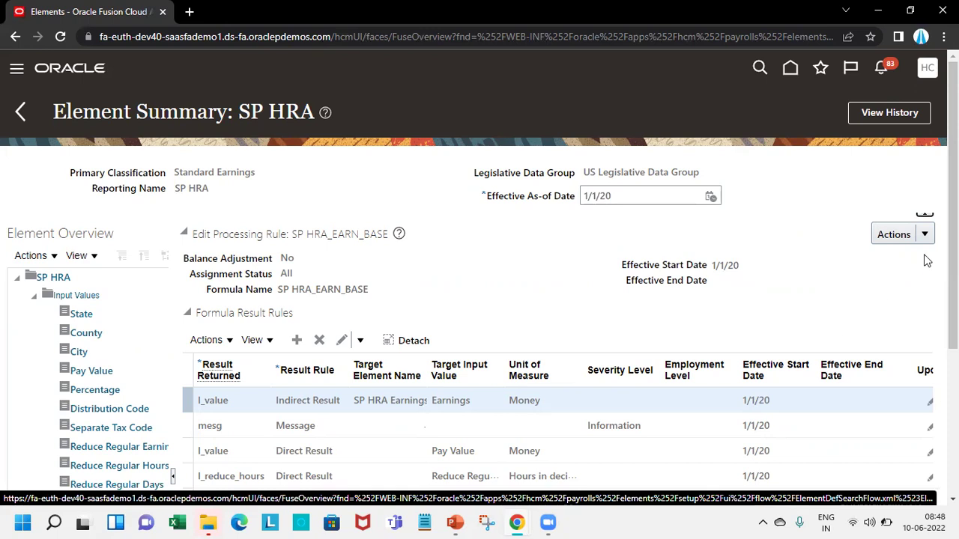
- Permanently delete the SP HRA_EARN_BASE status processing rule from the element
{"action": "left_click", "coordinate": [926, 235]}
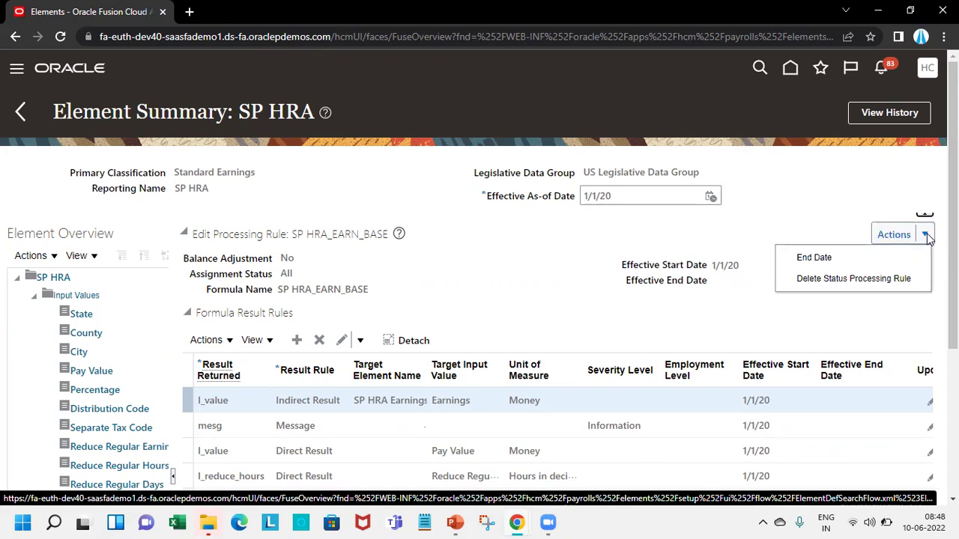
{"action": "left_click", "coordinate": [873, 274]}
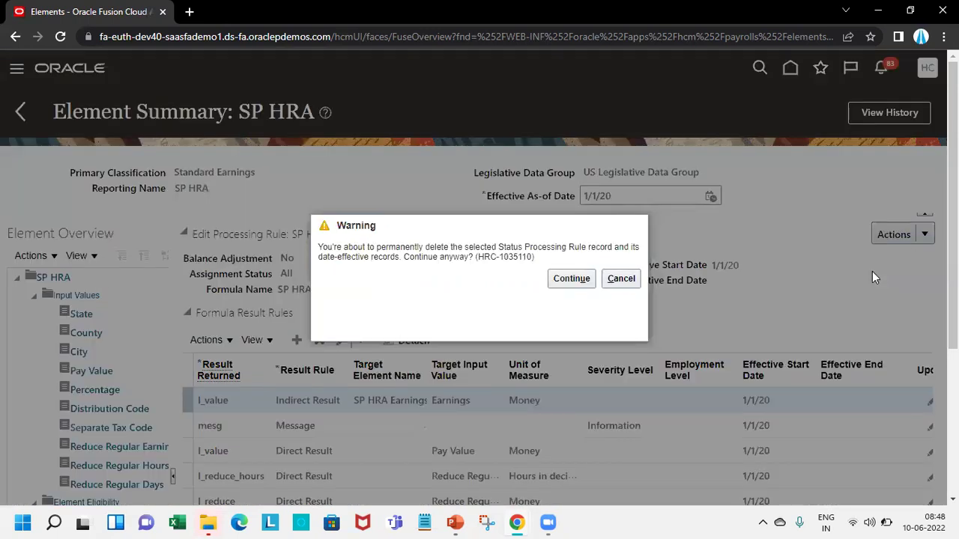
{"action": "left_click", "coordinate": [569, 280]}
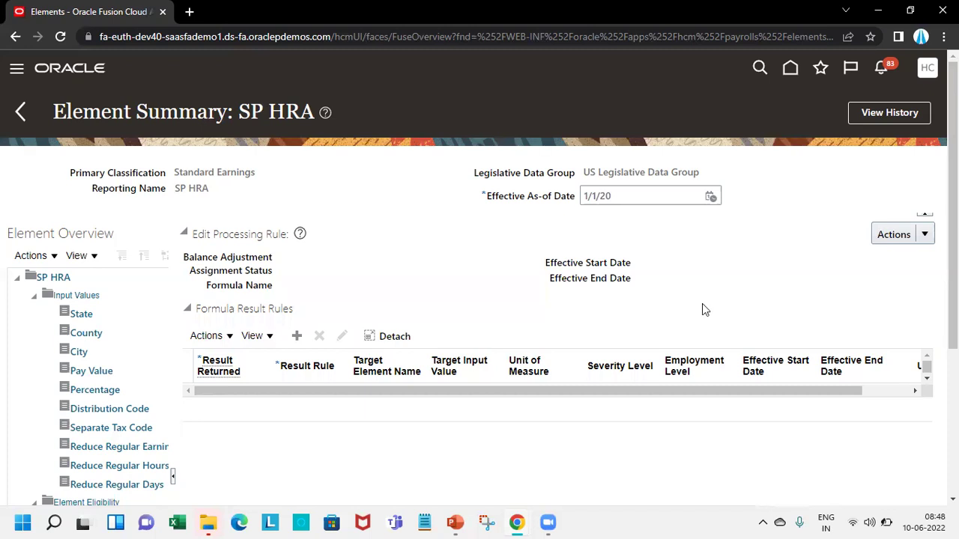
- Start creating a new rule under the Status Processing Rules of the SP HRA element
{"action": "scroll", "coordinate": [479, 300], "scroll_direction": "down", "scroll_amount": 3}
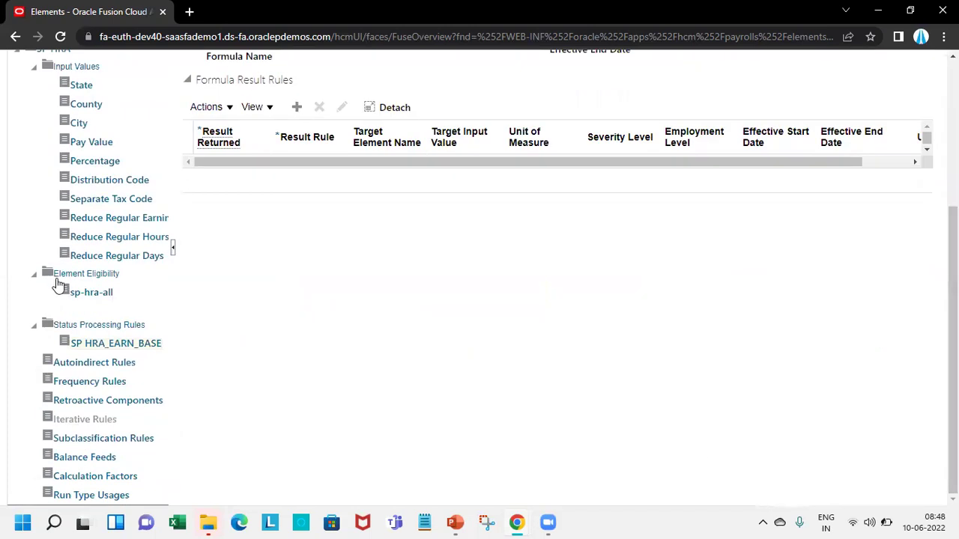
{"action": "left_click_drag", "start_coordinate": [98, 322], "coordinate": [103, 330]}
{"action": "scroll", "coordinate": [366, 372], "scroll_direction": "up", "scroll_amount": 3}
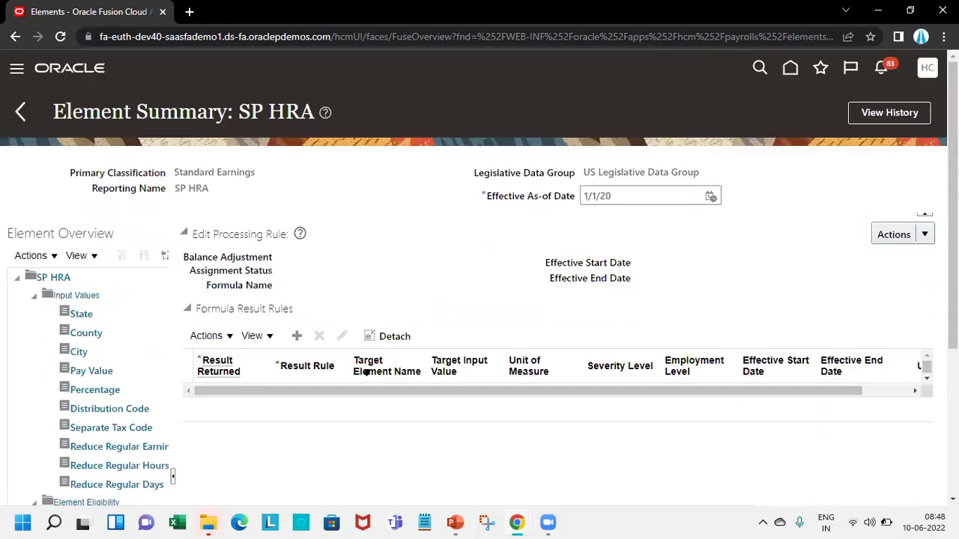
{"action": "left_click", "coordinate": [45, 256]}
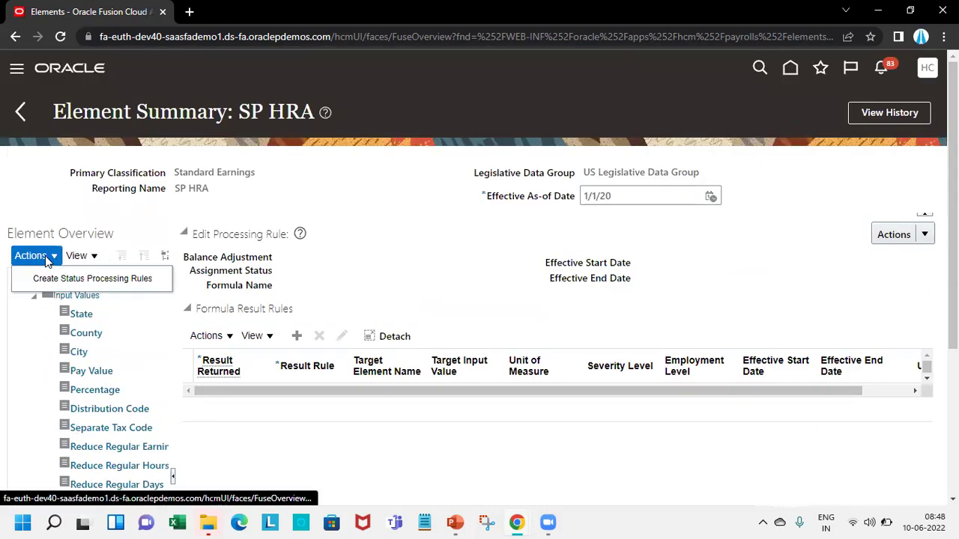
{"action": "left_click", "coordinate": [69, 280]}
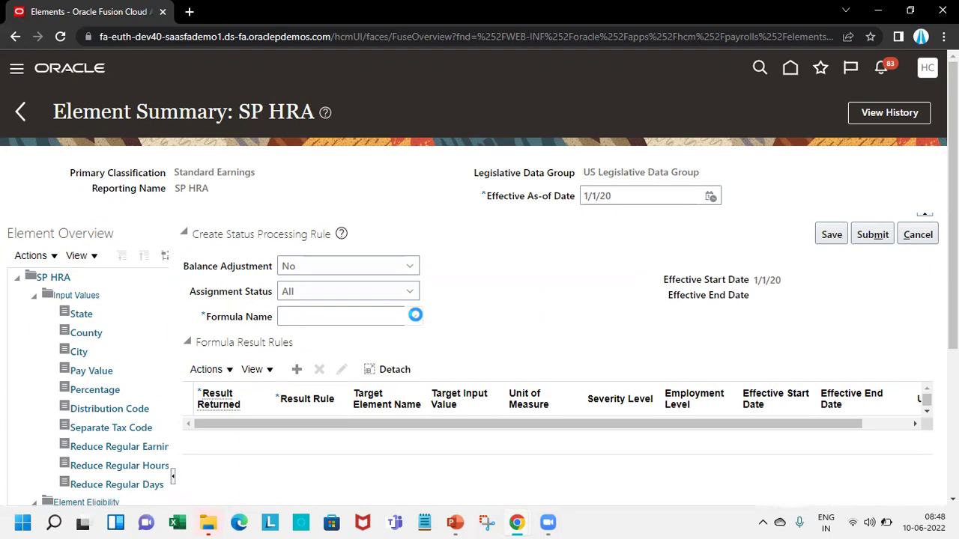
- Set the new rule's Formula Name to SP_HRA_CALC and look through the available assignment statuses
{"action": "left_click", "coordinate": [415, 315]}
{"action": "left_click", "coordinate": [383, 313]}
{"action": "type", "text": "sp"}
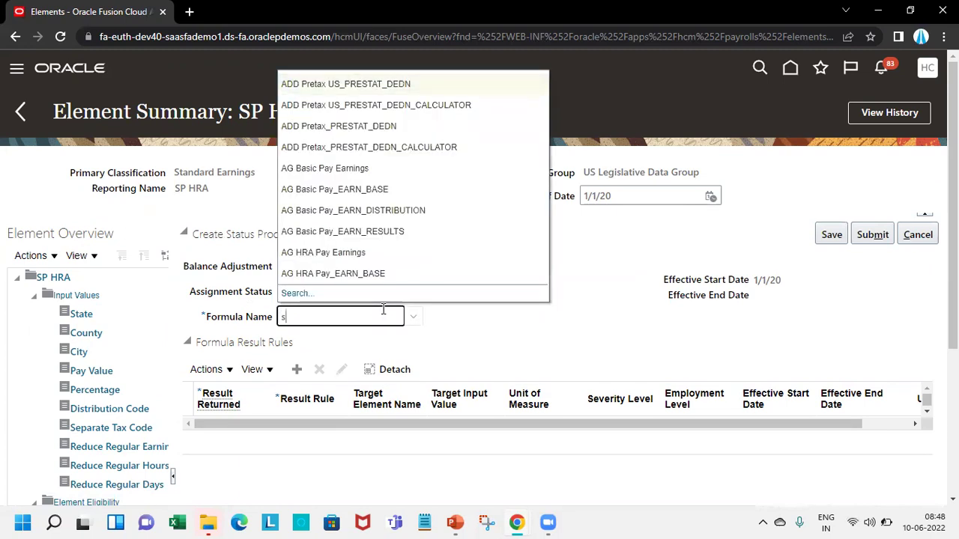
{"action": "type", "text": "_hra)"}
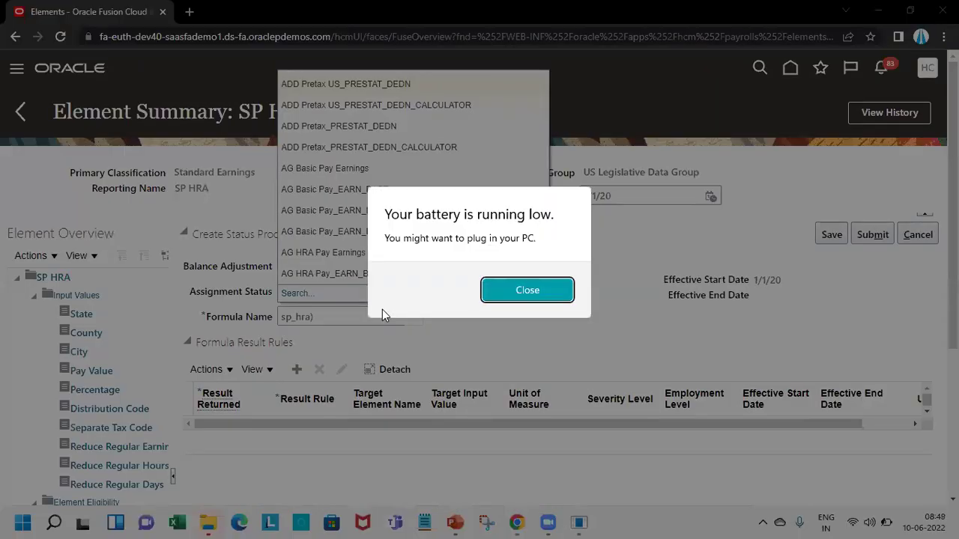
{"action": "left_click", "coordinate": [510, 291]}
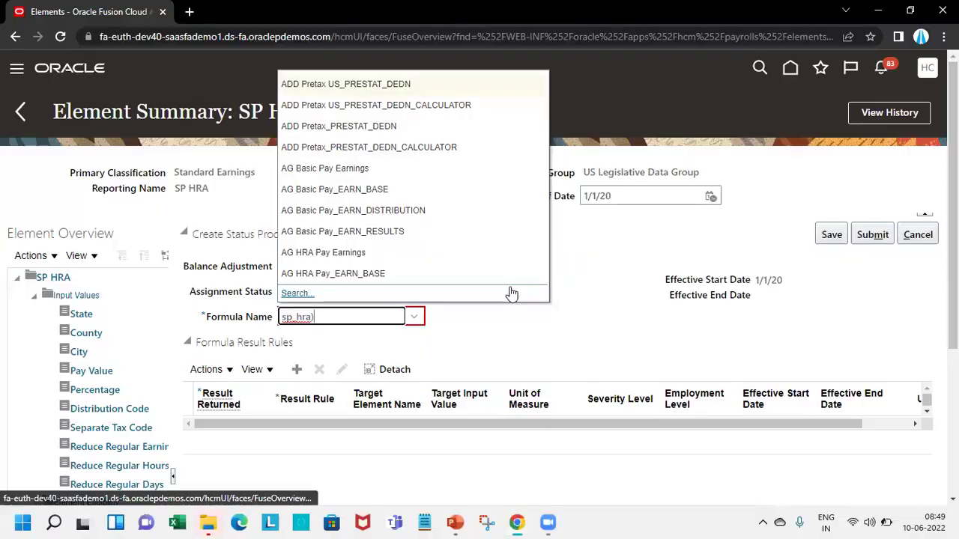
{"action": "key", "text": "BackSpace"}
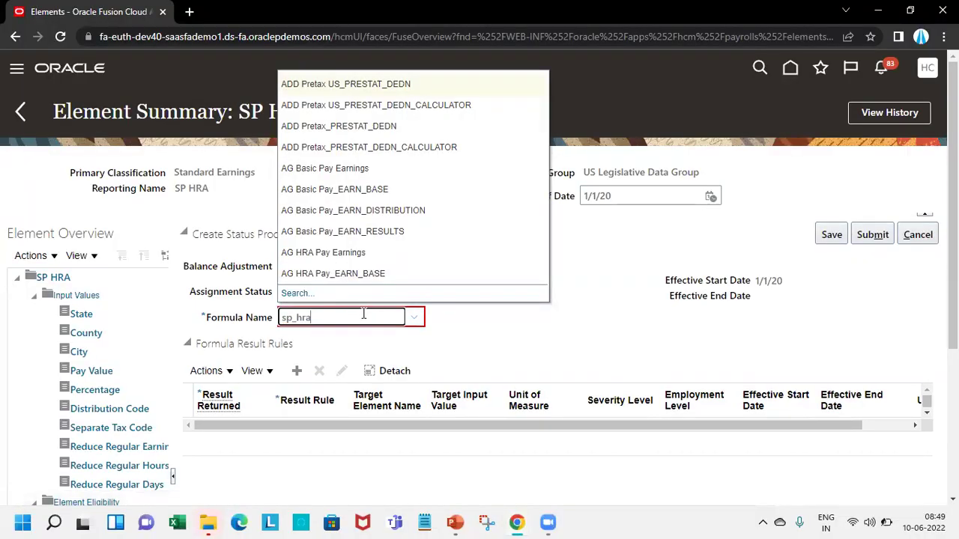
{"action": "type", "text": "_calc"}
{"action": "key", "text": "Tab"}
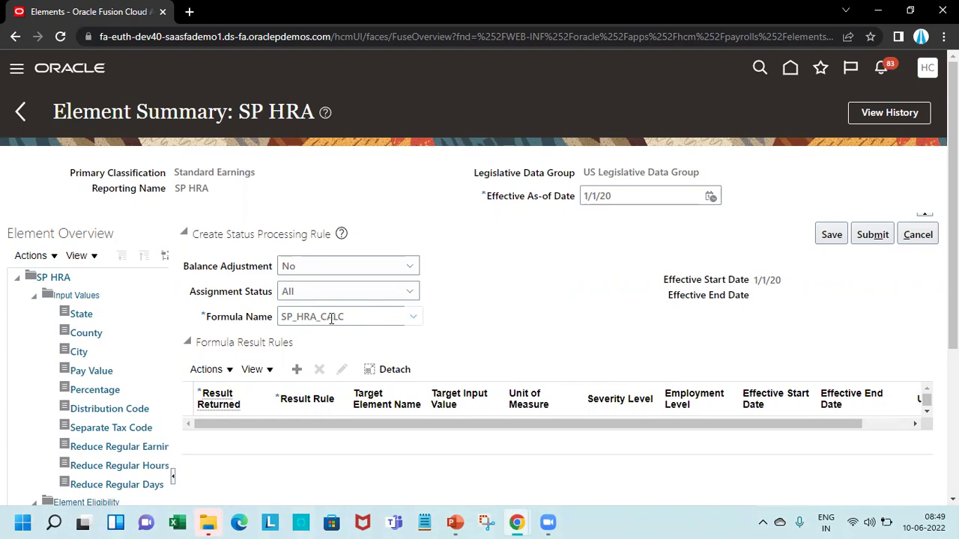
{"action": "left_click", "coordinate": [412, 293]}
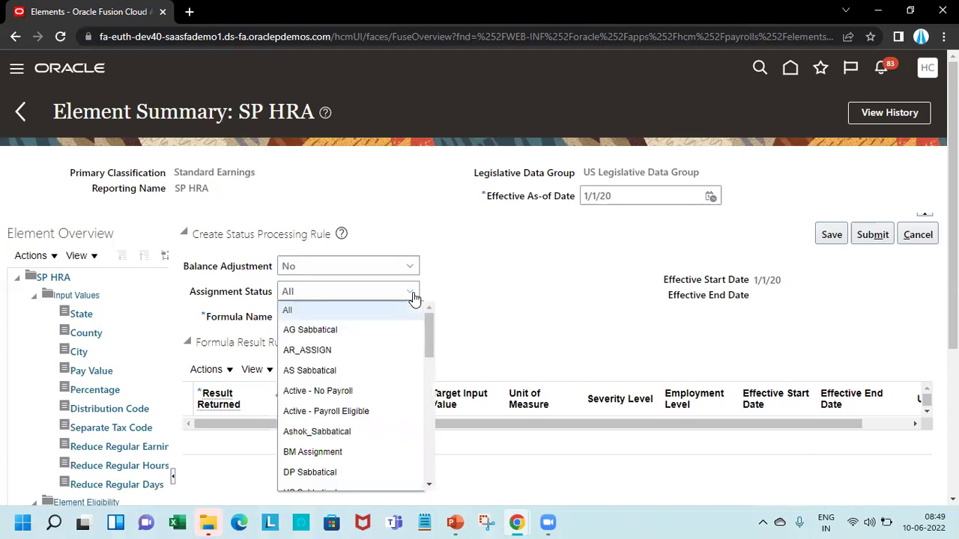
{"action": "left_click", "coordinate": [491, 293]}
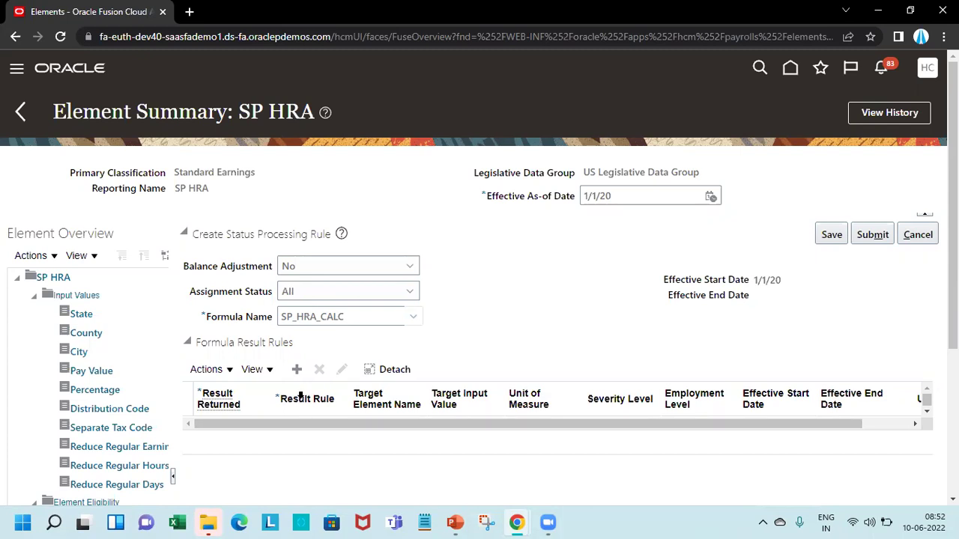
- Add a formula result rule with HRA as its Result Returned and open its Result Rule choices
{"action": "left_click", "coordinate": [296, 378]}
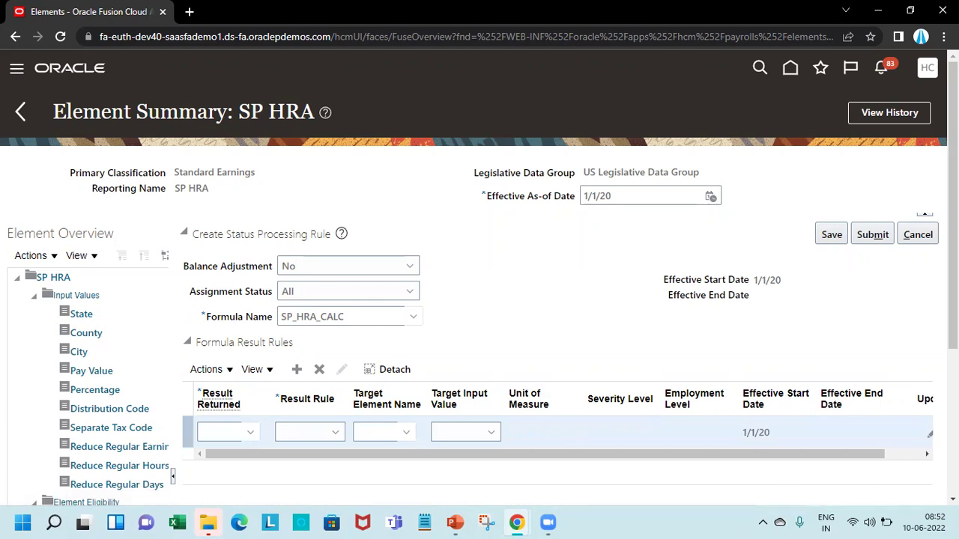
{"action": "scroll", "coordinate": [524, 374], "scroll_direction": "down", "scroll_amount": 3}
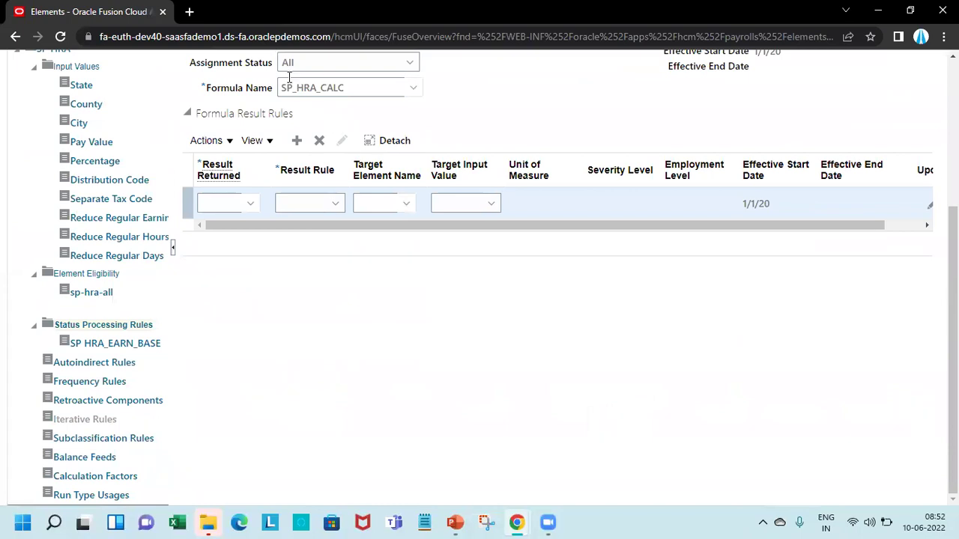
{"action": "left_click", "coordinate": [249, 204]}
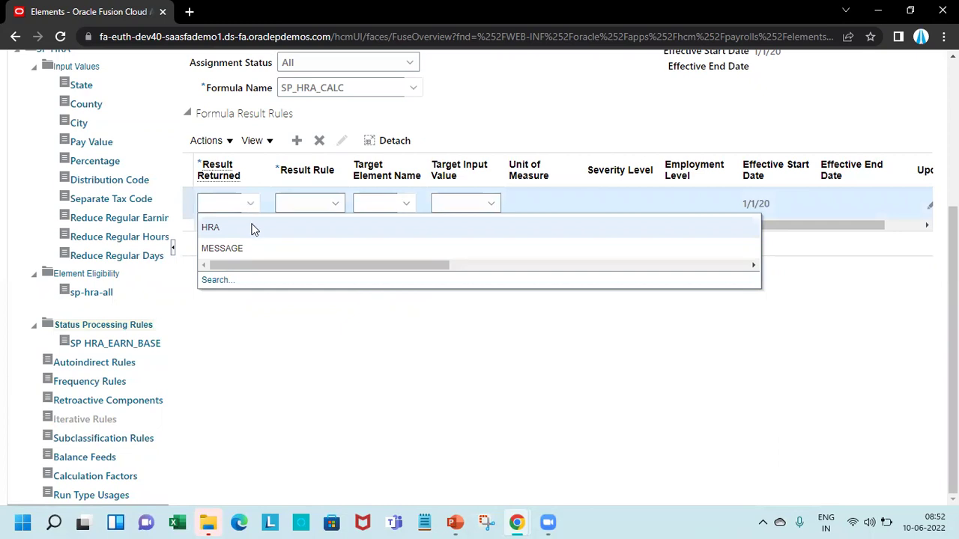
{"action": "left_click", "coordinate": [252, 228]}
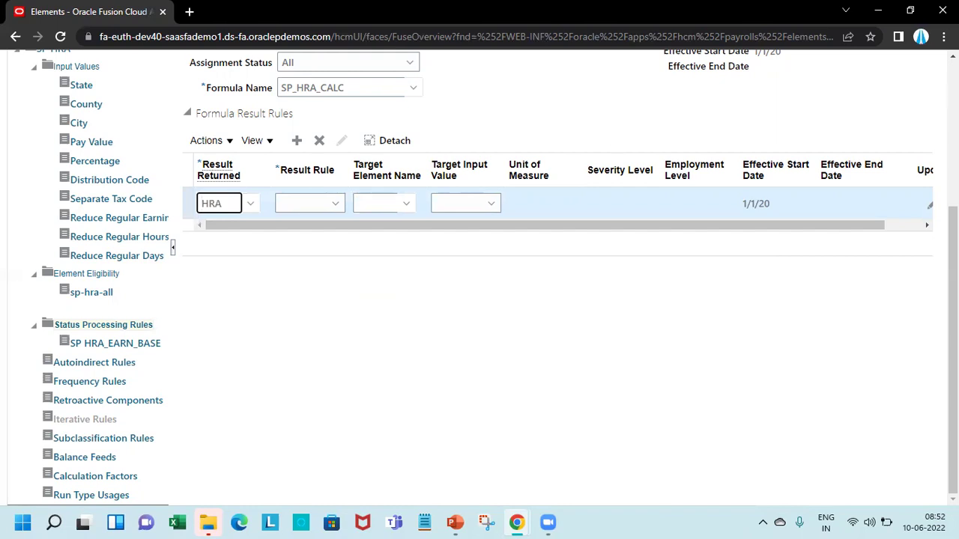
{"action": "scroll", "coordinate": [953, 56], "scroll_direction": "up", "scroll_amount": 3}
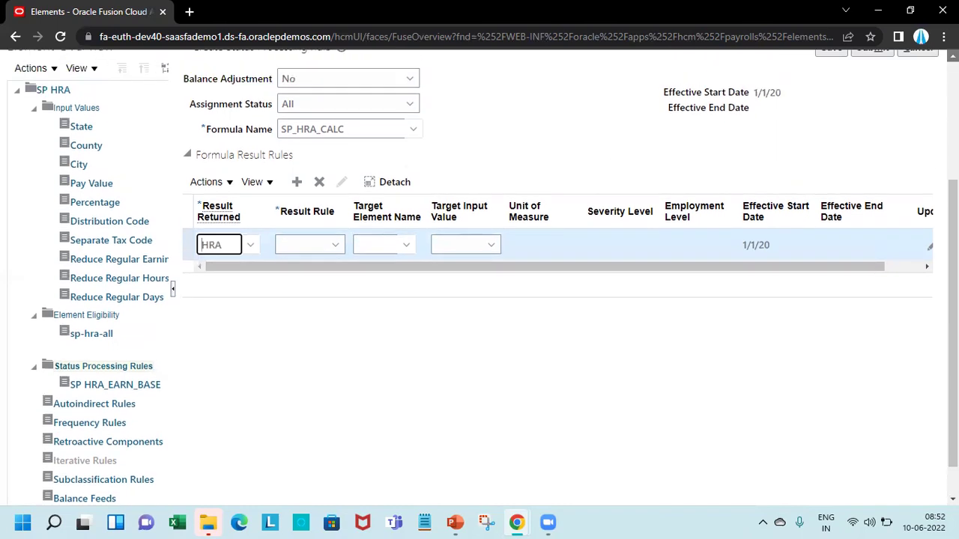
{"action": "scroll", "coordinate": [953, 56], "scroll_direction": "up", "scroll_amount": 1}
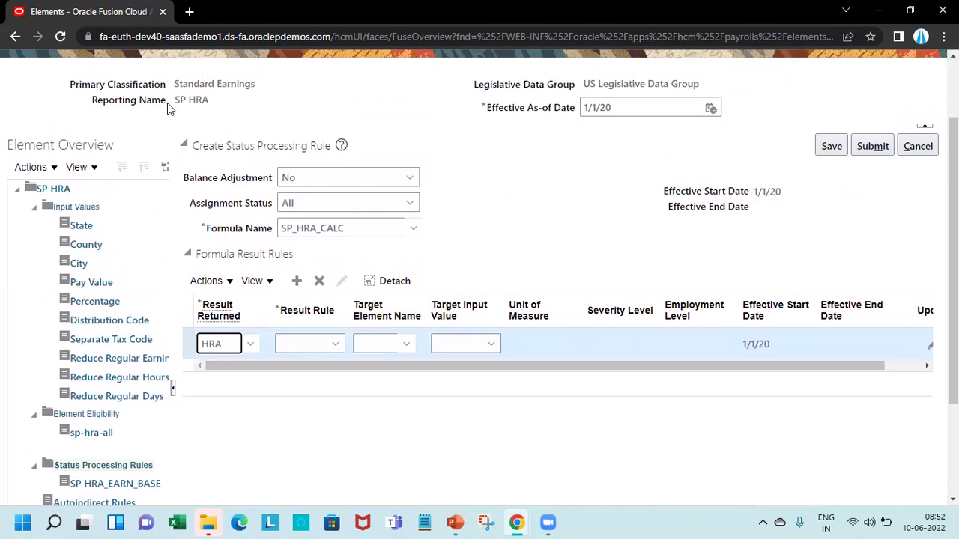
{"action": "left_click", "coordinate": [331, 347]}
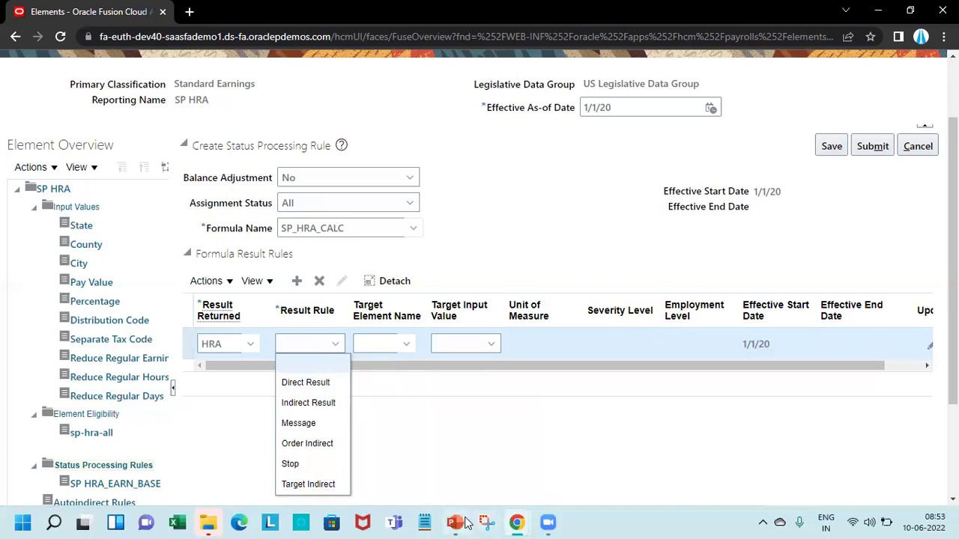
- Switch to the PowerPoint presentation and add "Order Indirect" and "Target Indirect" below Stop in the formula result types on slide 59
{"action": "mouse_move", "coordinate": [465, 523]}
{"action": "left_click", "coordinate": [441, 461]}
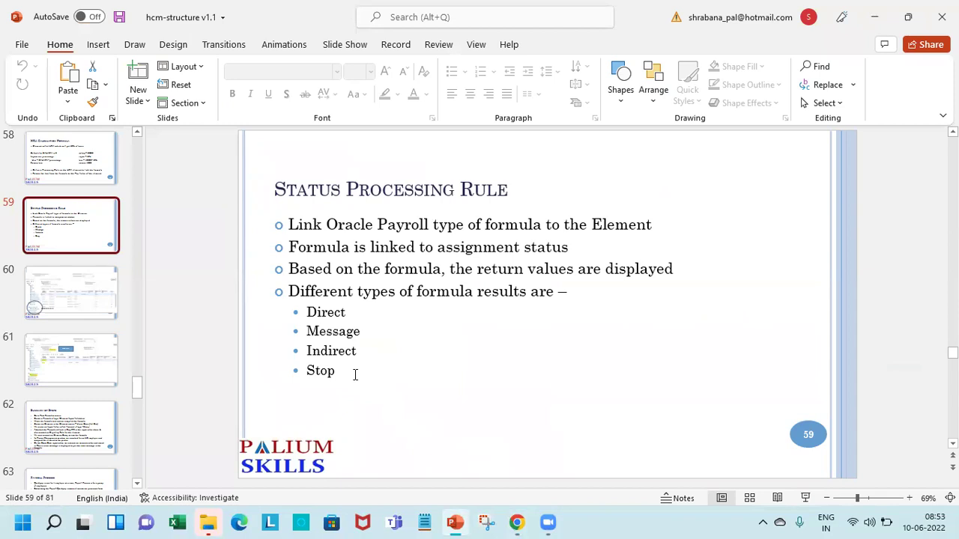
{"action": "left_click", "coordinate": [355, 375]}
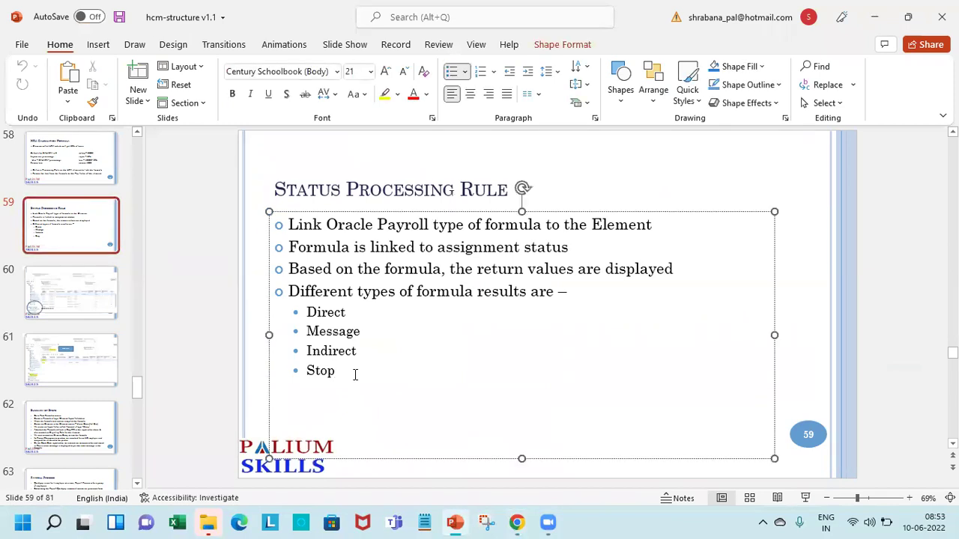
{"action": "key", "text": "Return"}
{"action": "type", "text": "Order Indirect"}
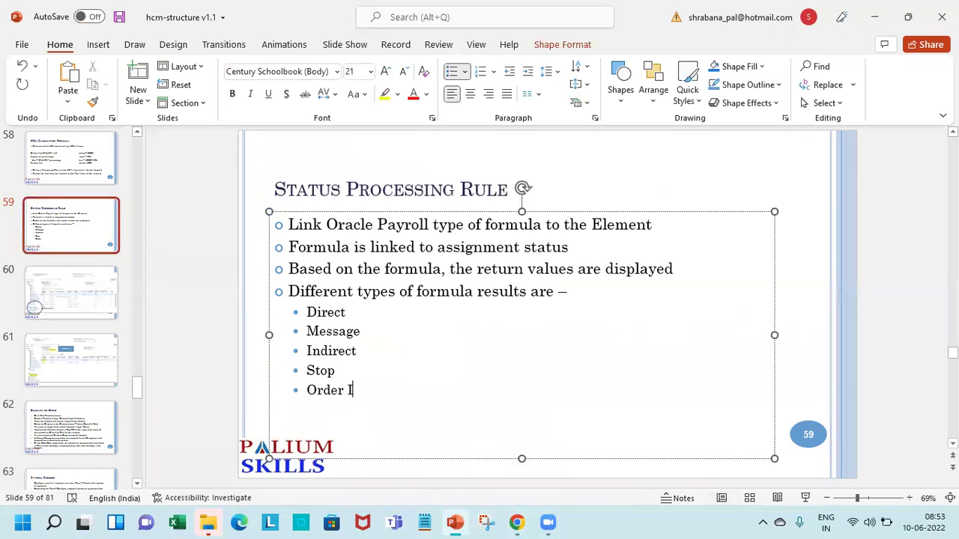
{"action": "key", "text": "Return"}
{"action": "type", "text": "Target Indirect"}
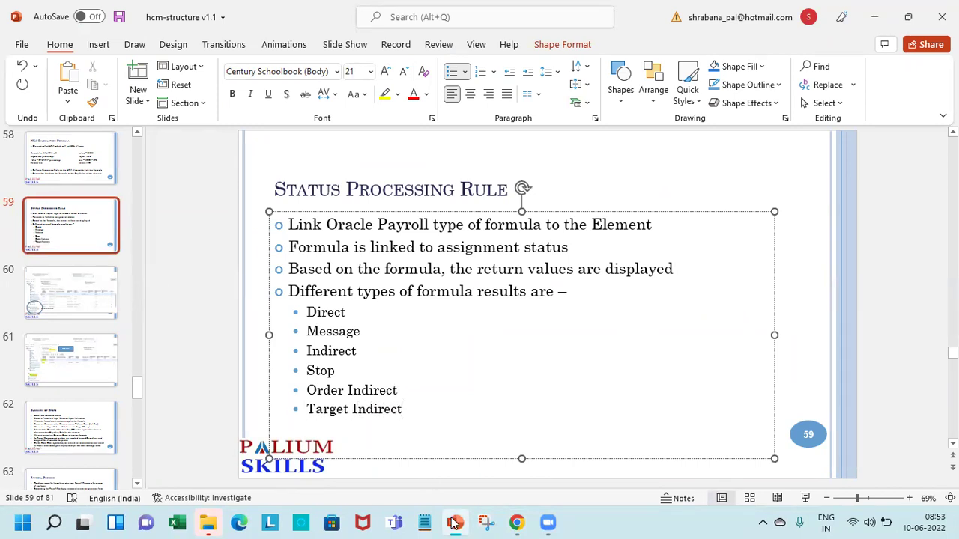
- Return to Oracle Fusion in Chrome and set the HRA result to Direct Result with Pay Value as its target input value
{"action": "left_click", "coordinate": [510, 522]}
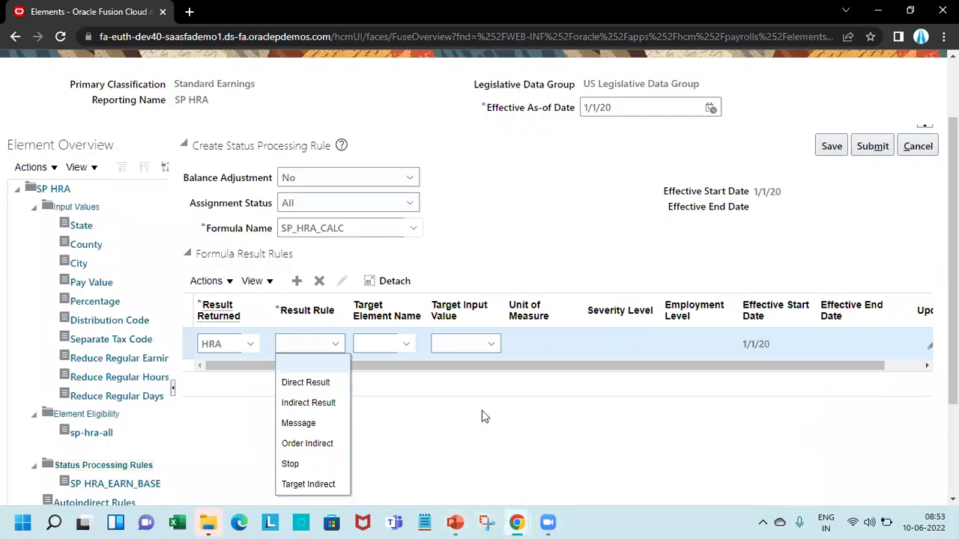
{"action": "left_click", "coordinate": [323, 384]}
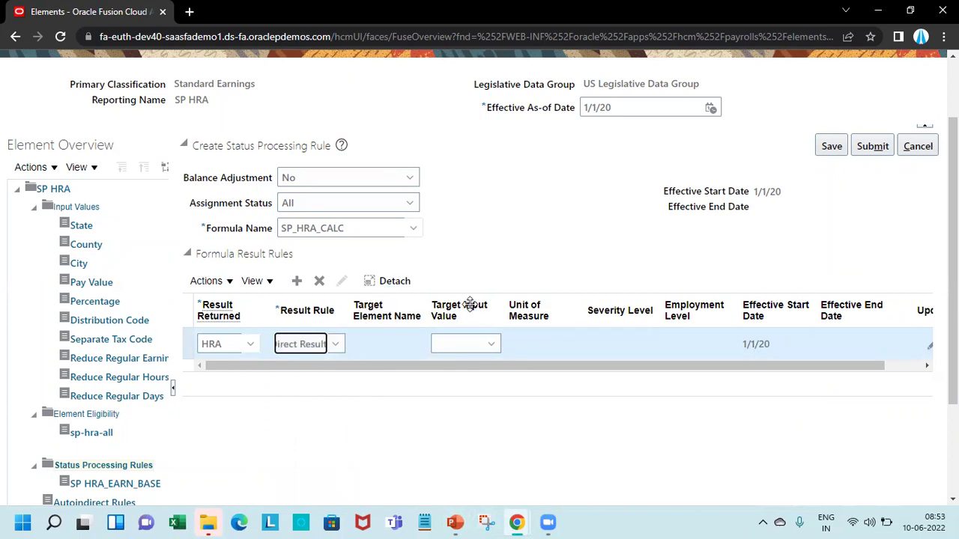
{"action": "left_click", "coordinate": [462, 352]}
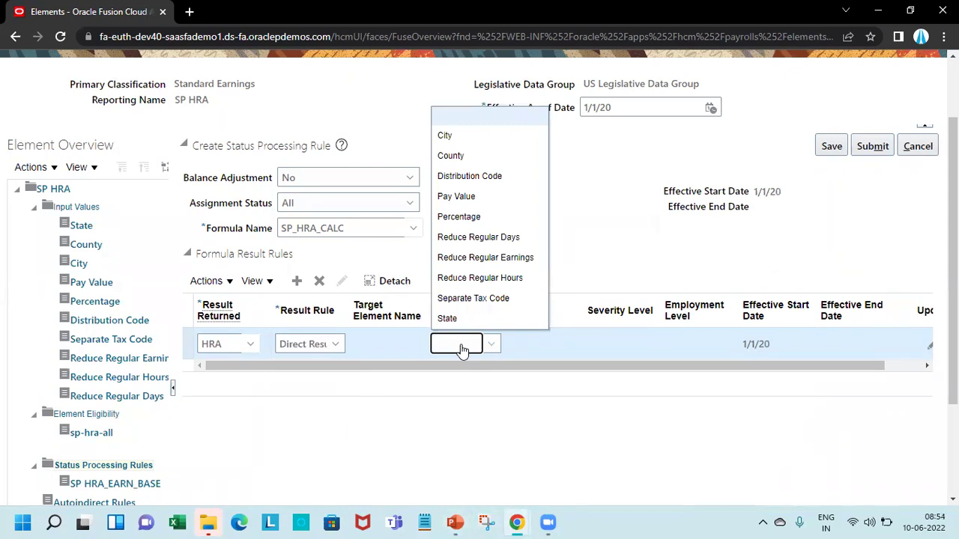
{"action": "left_click", "coordinate": [457, 196]}
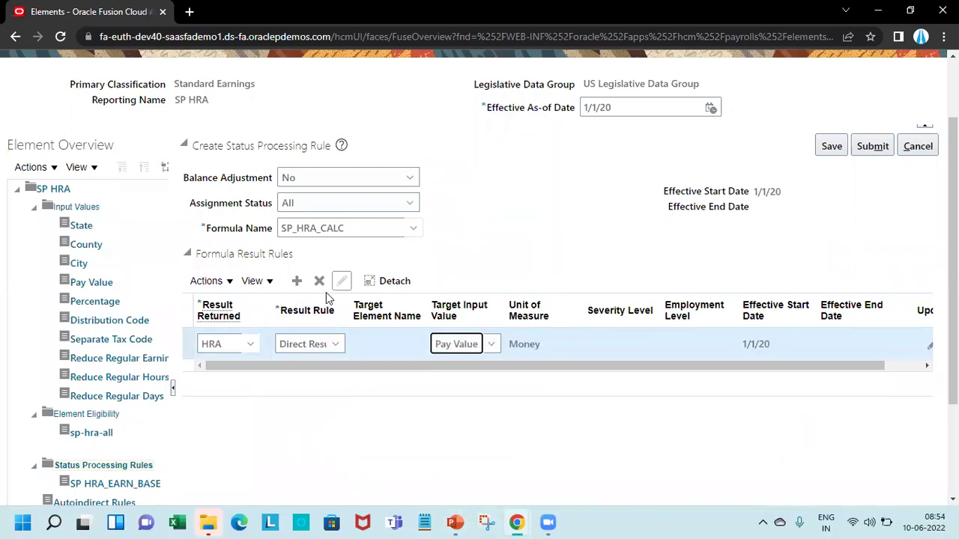
- Add a second formula result rule that returns MESSAGE, with result rule Message and severity level Information
{"action": "left_click", "coordinate": [296, 286]}
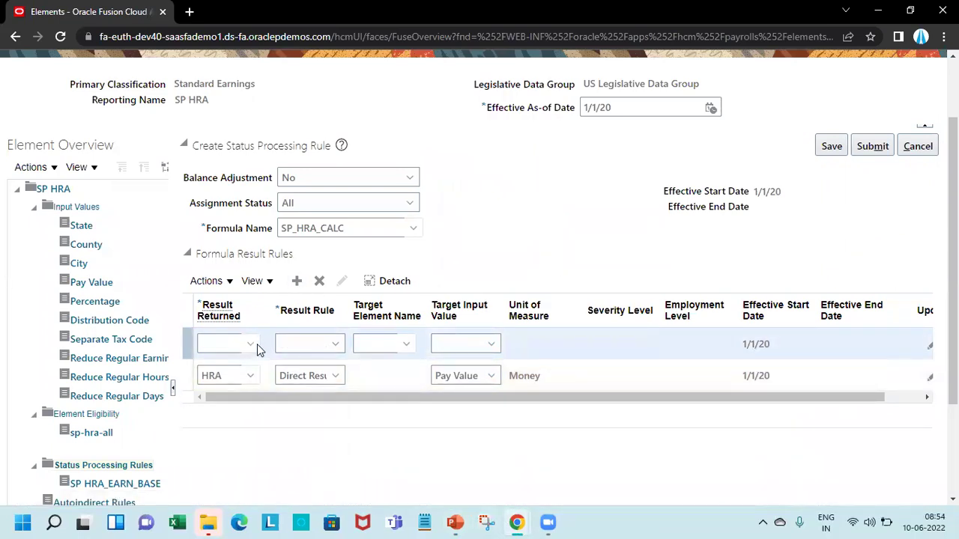
{"action": "left_click", "coordinate": [252, 345]}
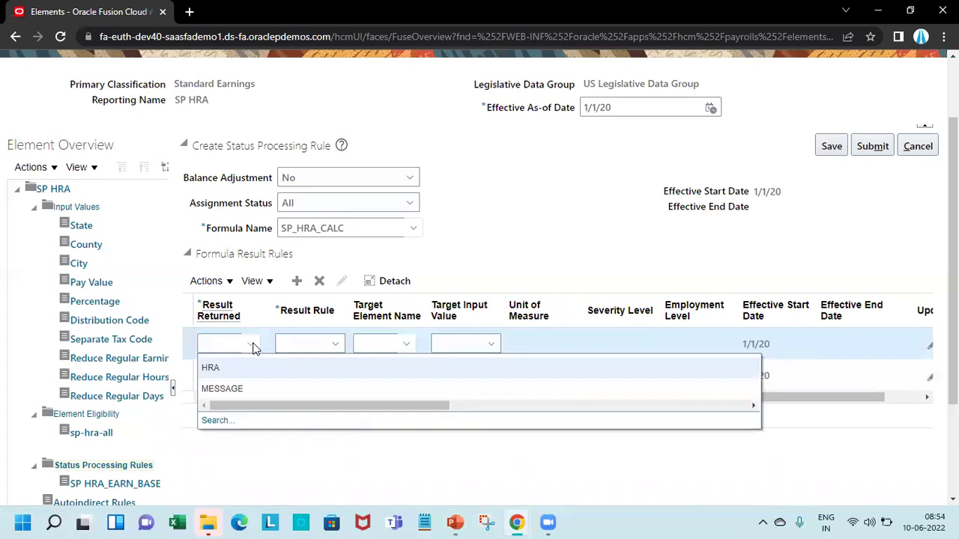
{"action": "left_click", "coordinate": [249, 383]}
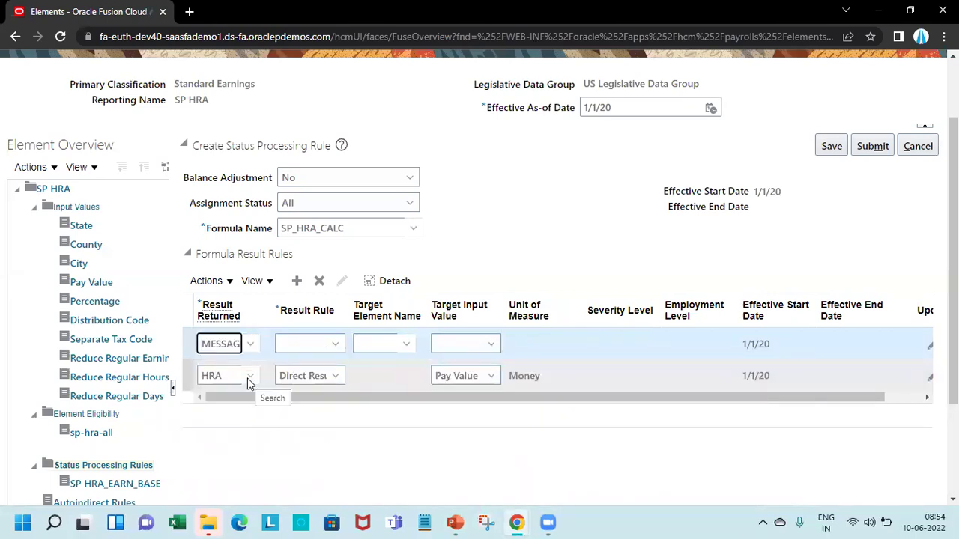
{"action": "left_click", "coordinate": [322, 347]}
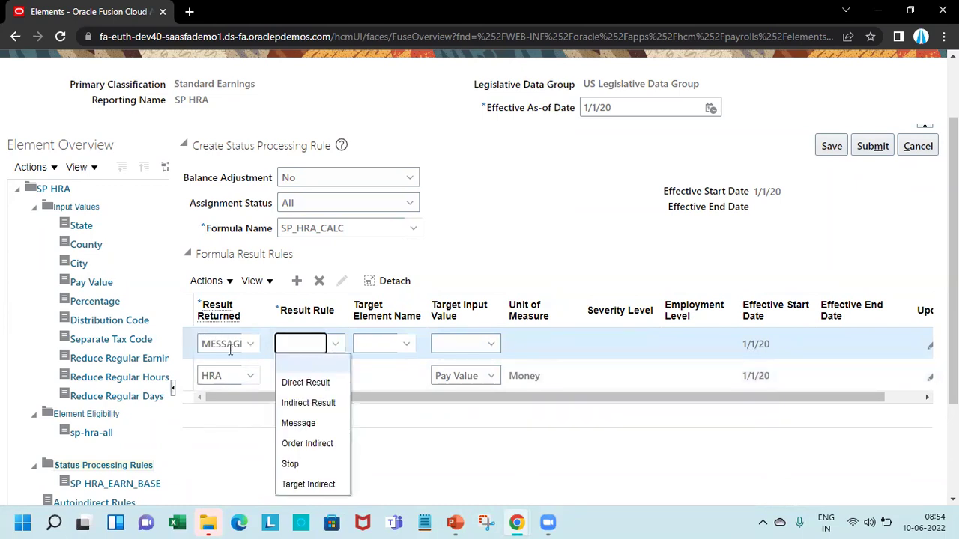
{"action": "left_click", "coordinate": [310, 424]}
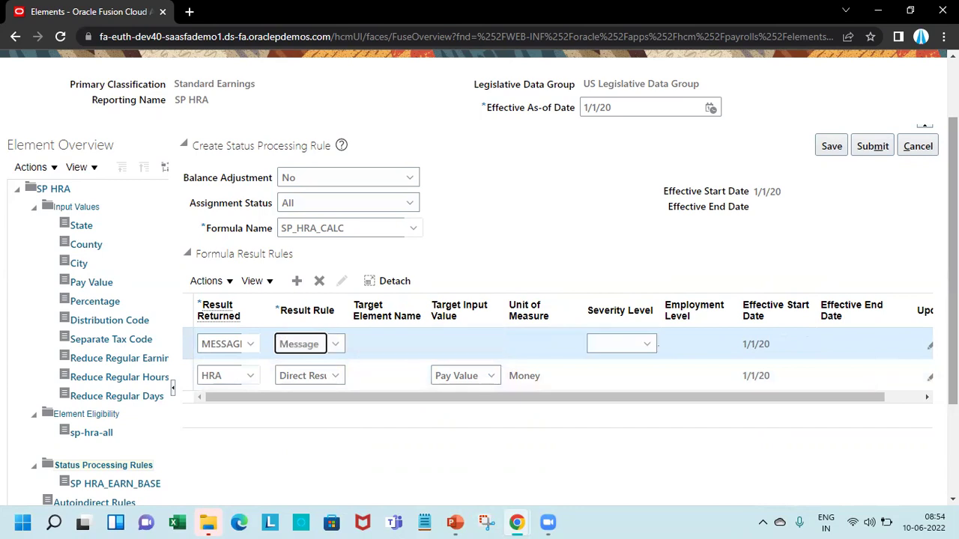
{"action": "left_click", "coordinate": [642, 344]}
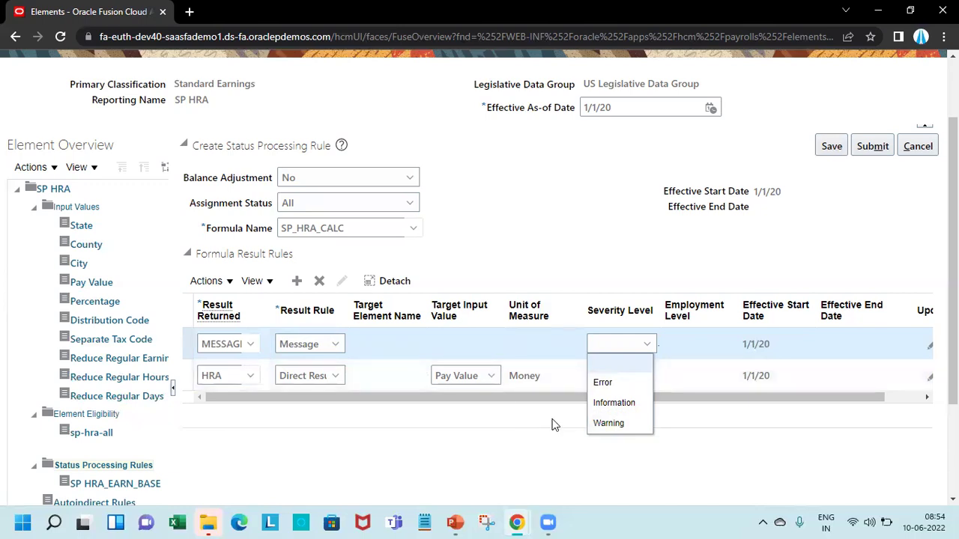
{"action": "left_click", "coordinate": [614, 403]}
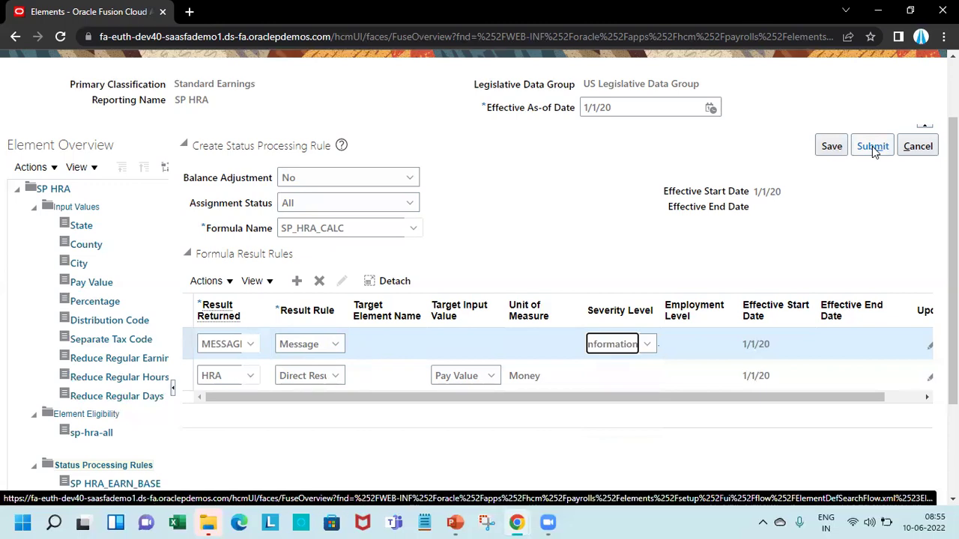
{"action": "left_click", "coordinate": [643, 344]}
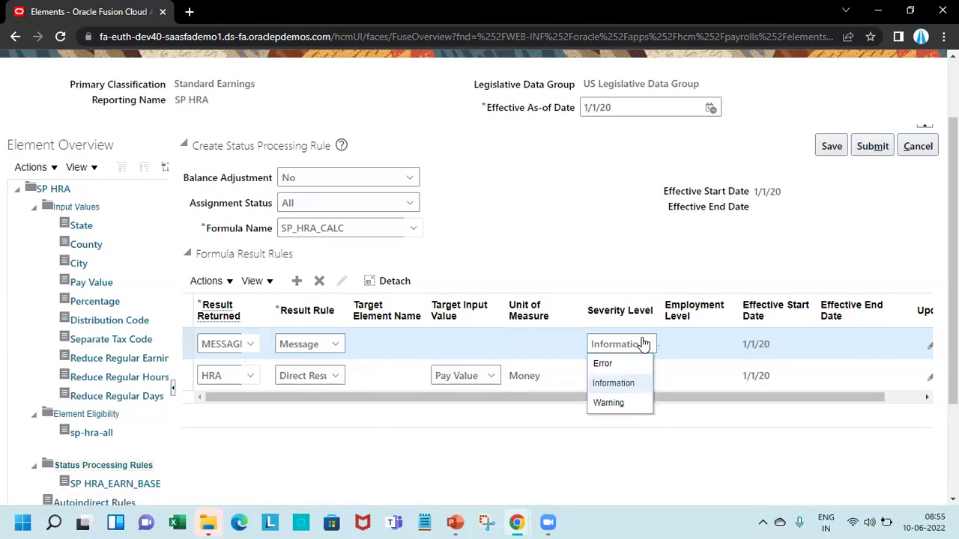
{"action": "left_click", "coordinate": [621, 290]}
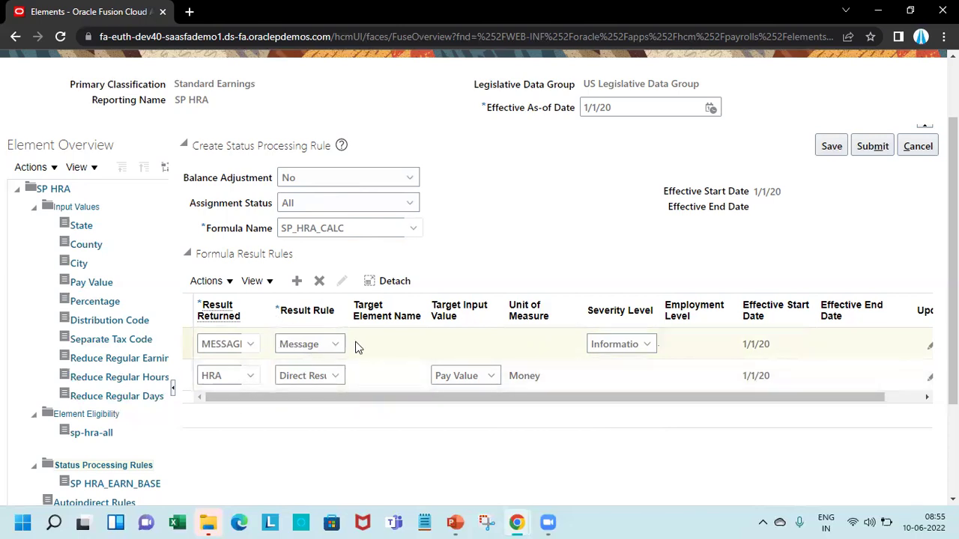
{"action": "left_click", "coordinate": [638, 344]}
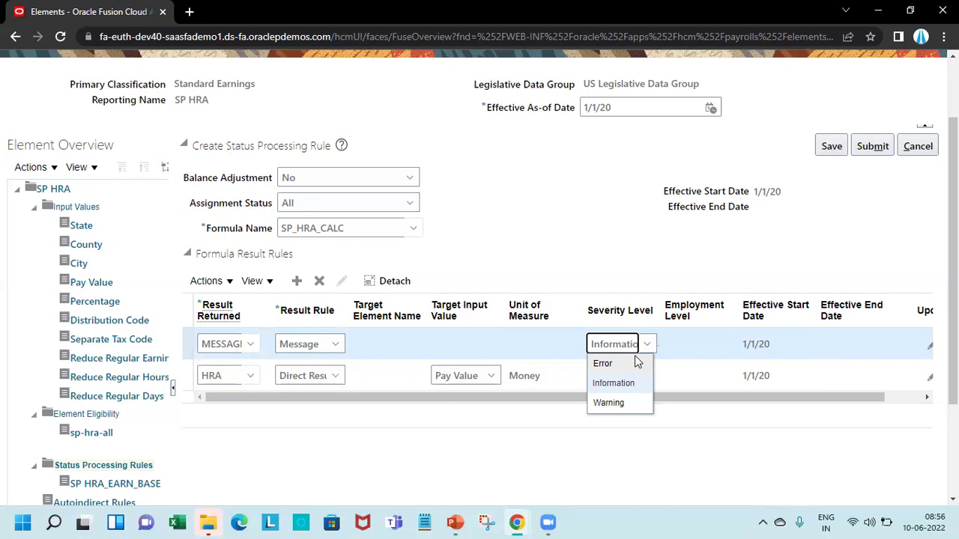
{"action": "left_click", "coordinate": [555, 446]}
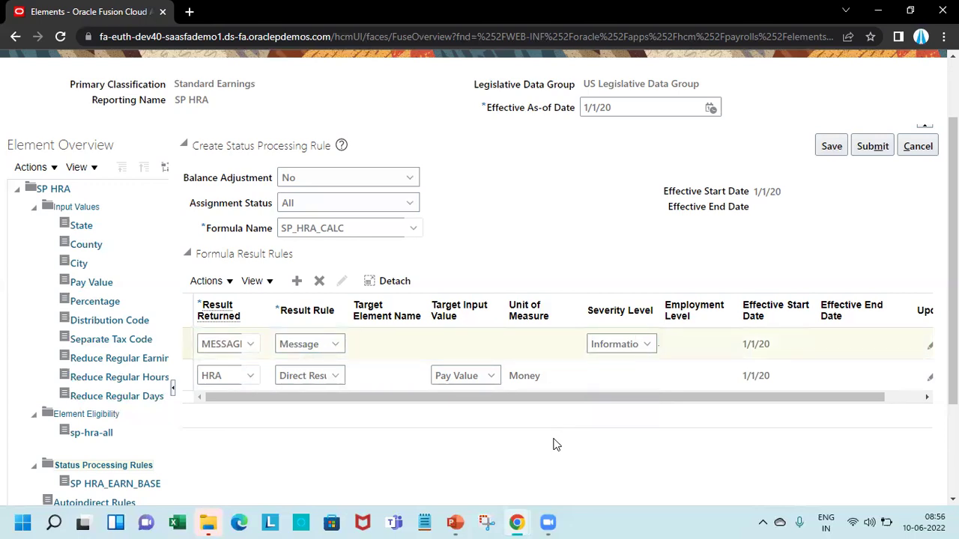
- Save and submit the new status processing rule, and go back to the home page
{"action": "left_click", "coordinate": [835, 158]}
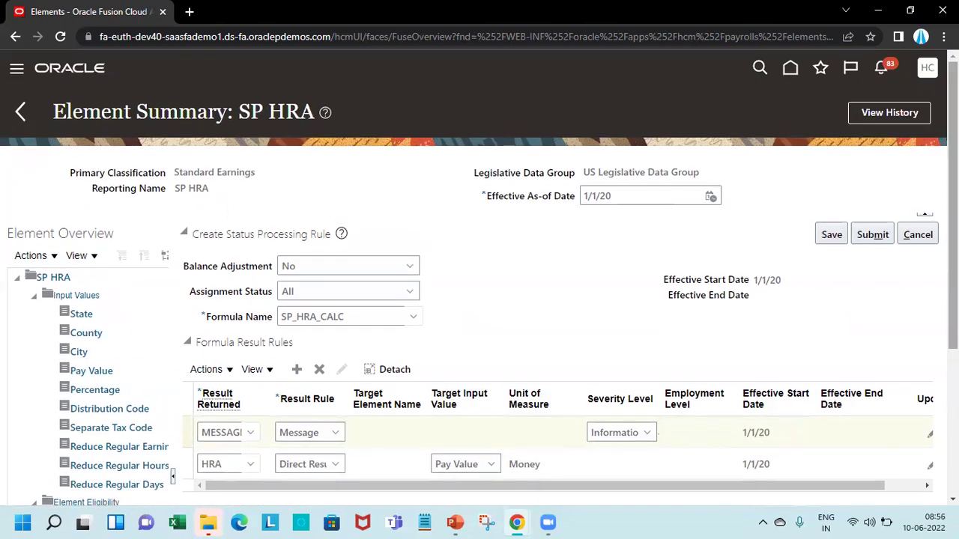
{"action": "left_click", "coordinate": [877, 234]}
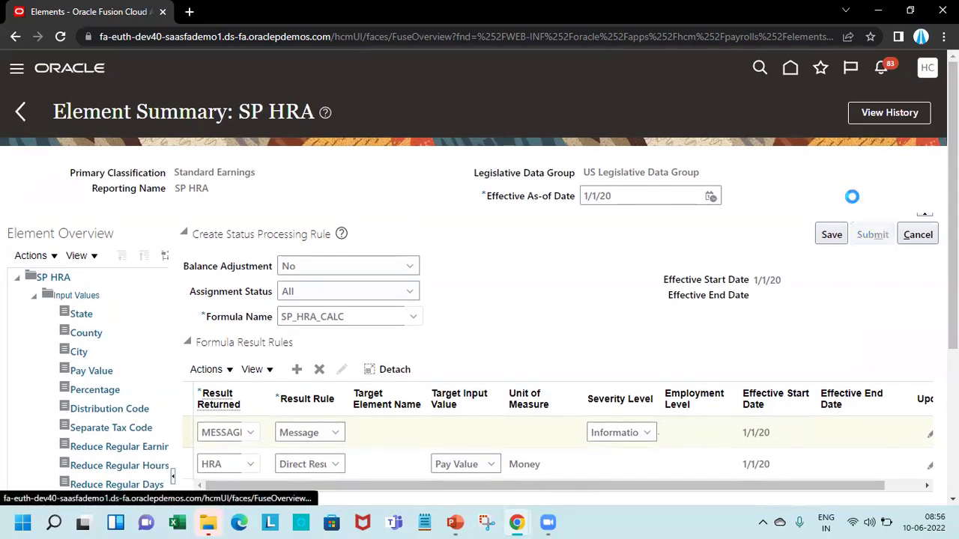
{"action": "left_click", "coordinate": [791, 70]}
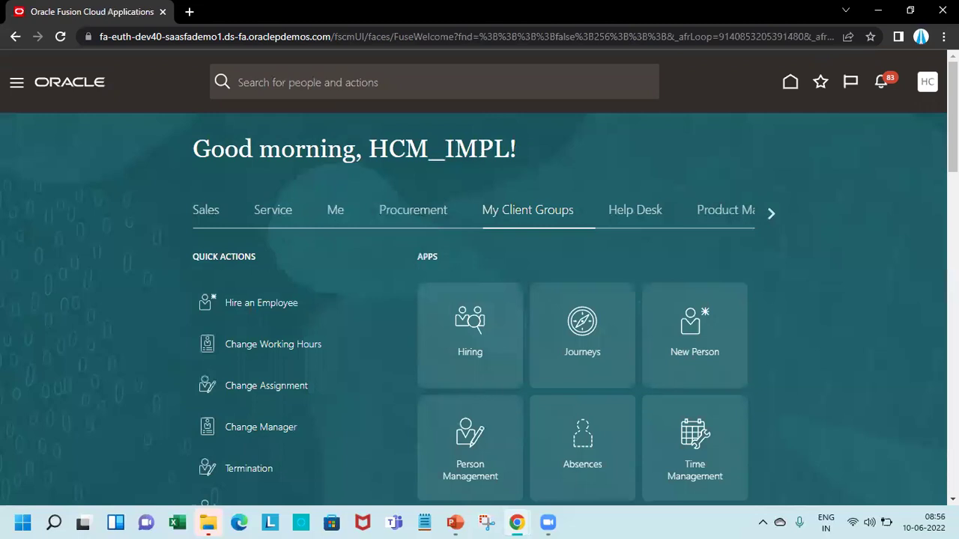
{"action": "scroll", "coordinate": [479, 277], "scroll_direction": "down", "scroll_amount": 5}
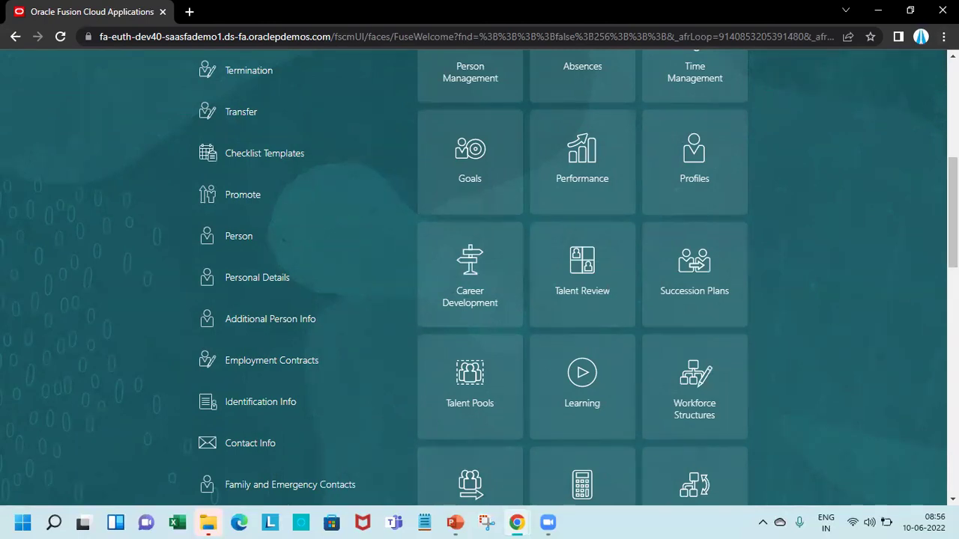
{"action": "scroll", "coordinate": [479, 278], "scroll_direction": "up", "scroll_amount": 5}
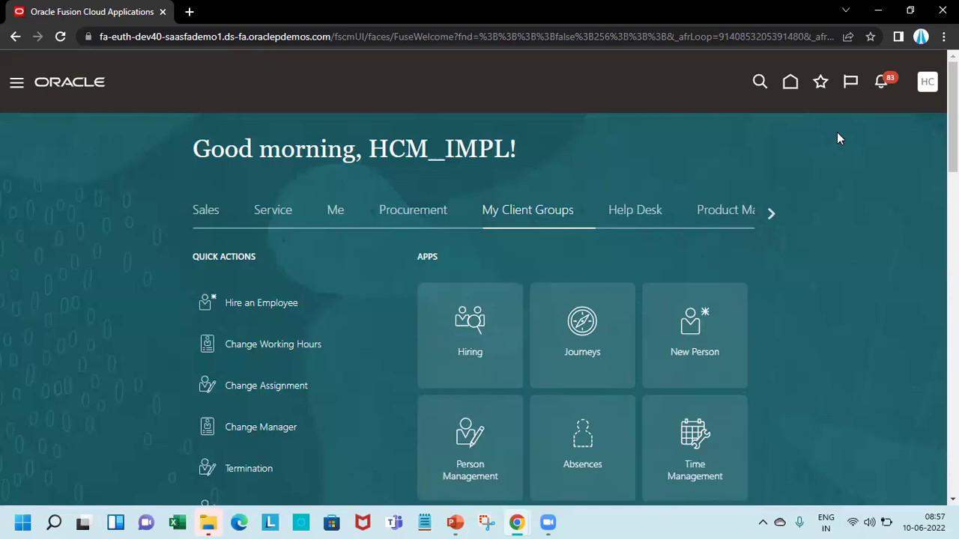
- Switch to PowerPoint and extend the Target Indirect bullet with "– to update an nonrecurring element whose priority is lower"
{"action": "left_click", "coordinate": [454, 522]}
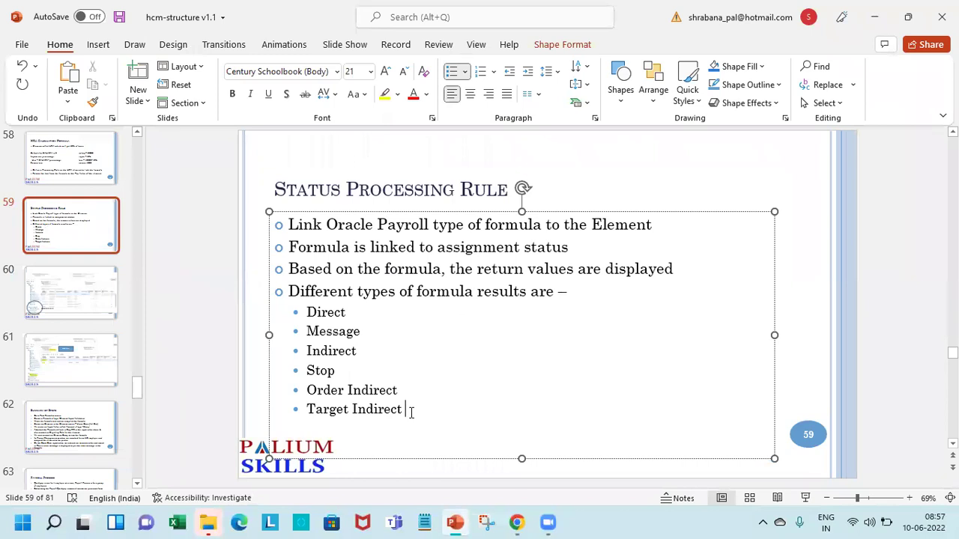
{"action": "type", "text": "- t"}
{"action": "type", "text": "updat"}
{"action": "type", "text": "e an "}
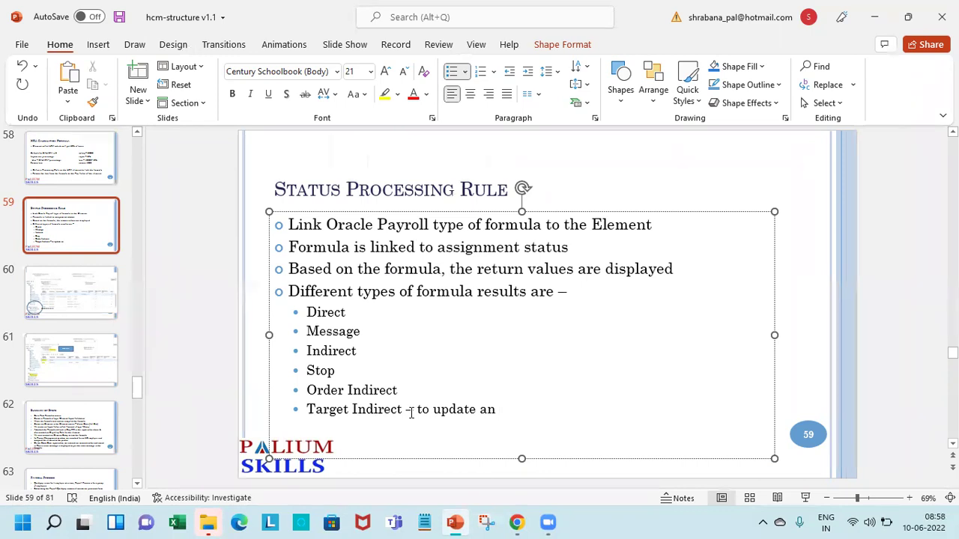
{"action": "type", "text": "nonrecurre"}
{"action": "key", "text": "BackSpace"}
{"action": "type", "text": "ing element"}
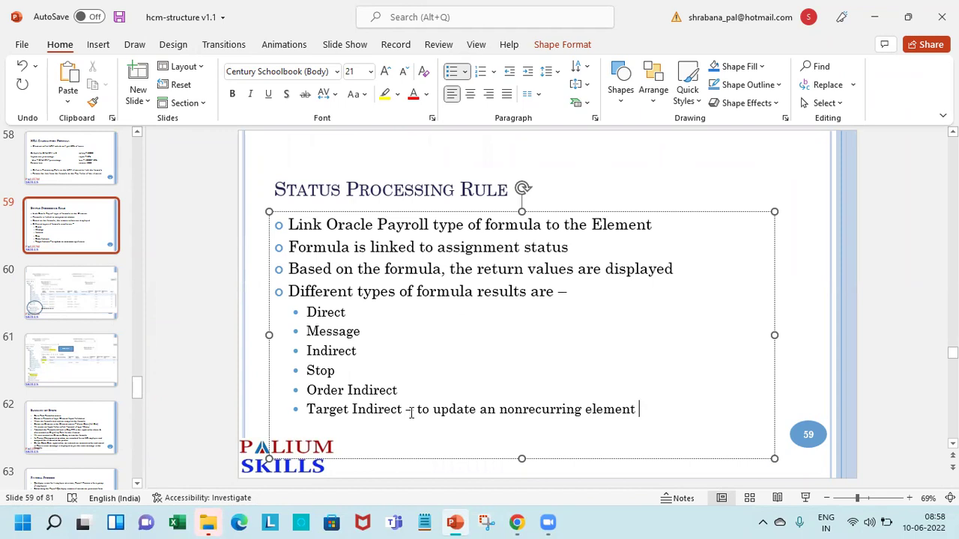
{"action": "type", "text": " whose prior"}
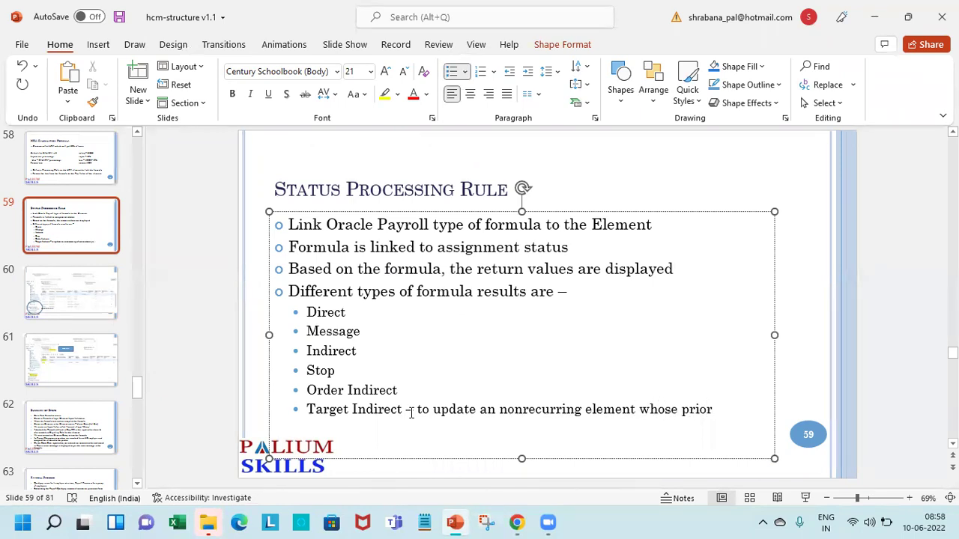
{"action": "type", "text": "ity is lower"}
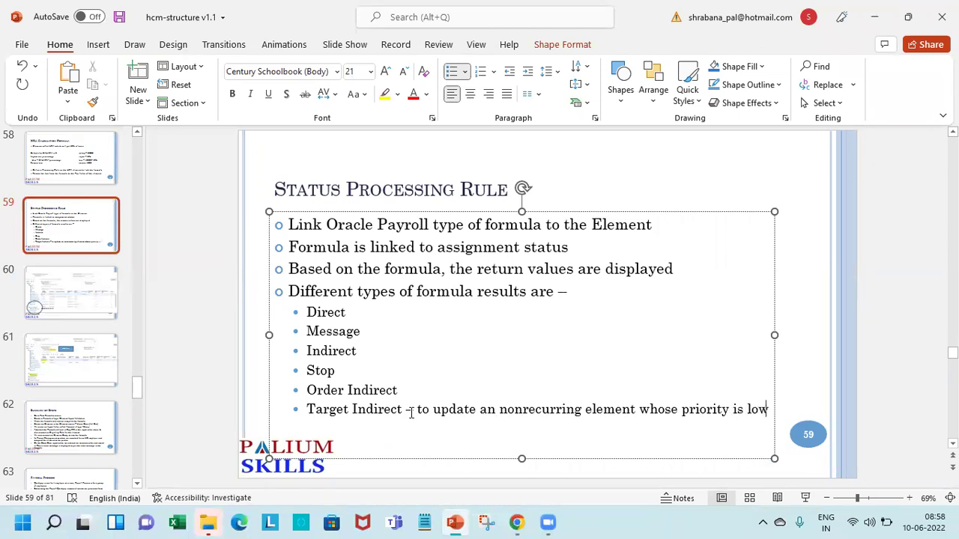